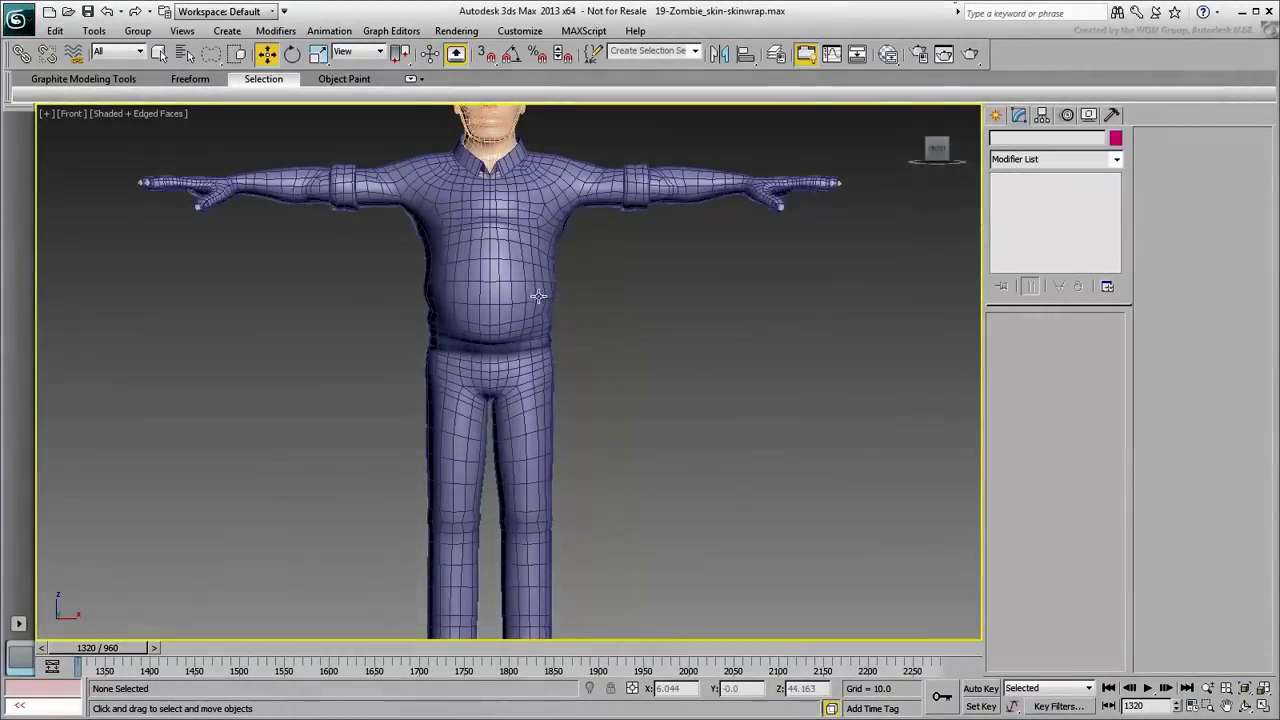
- Select the zombie body mesh and turn on envelope editing in its Skin modifier
middle_drag(531, 294, 518, 458)
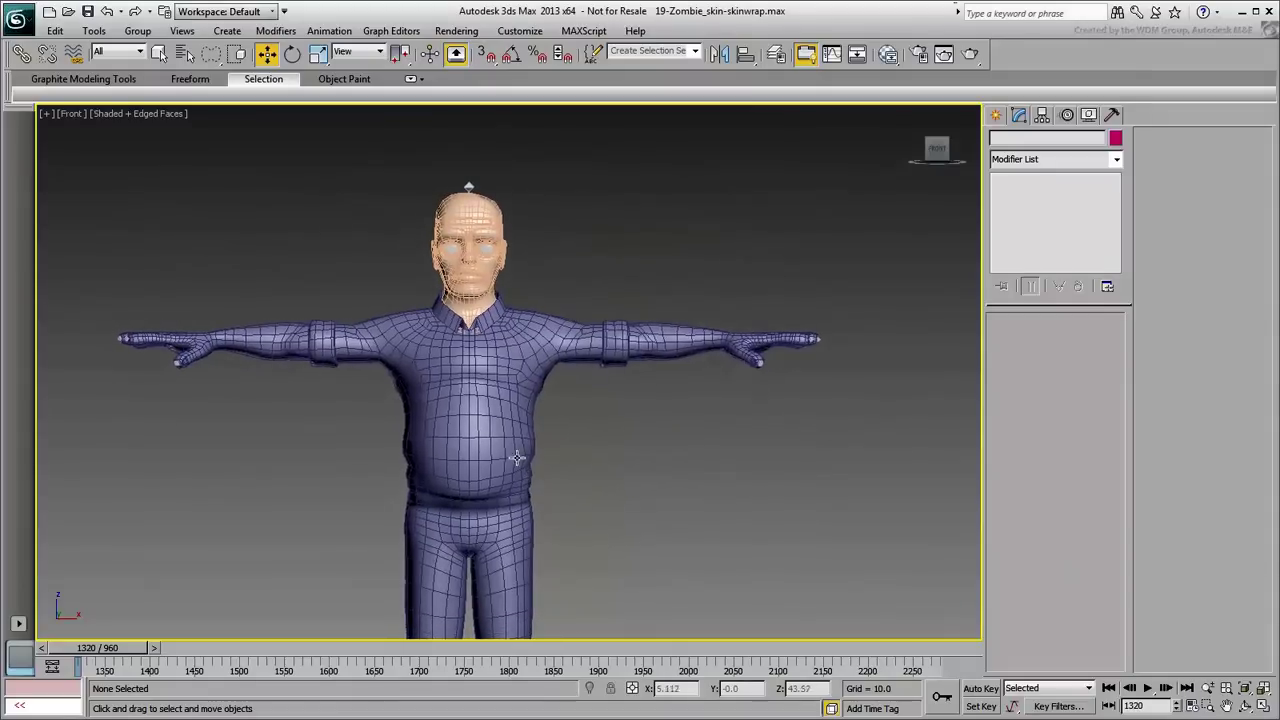
click(507, 443)
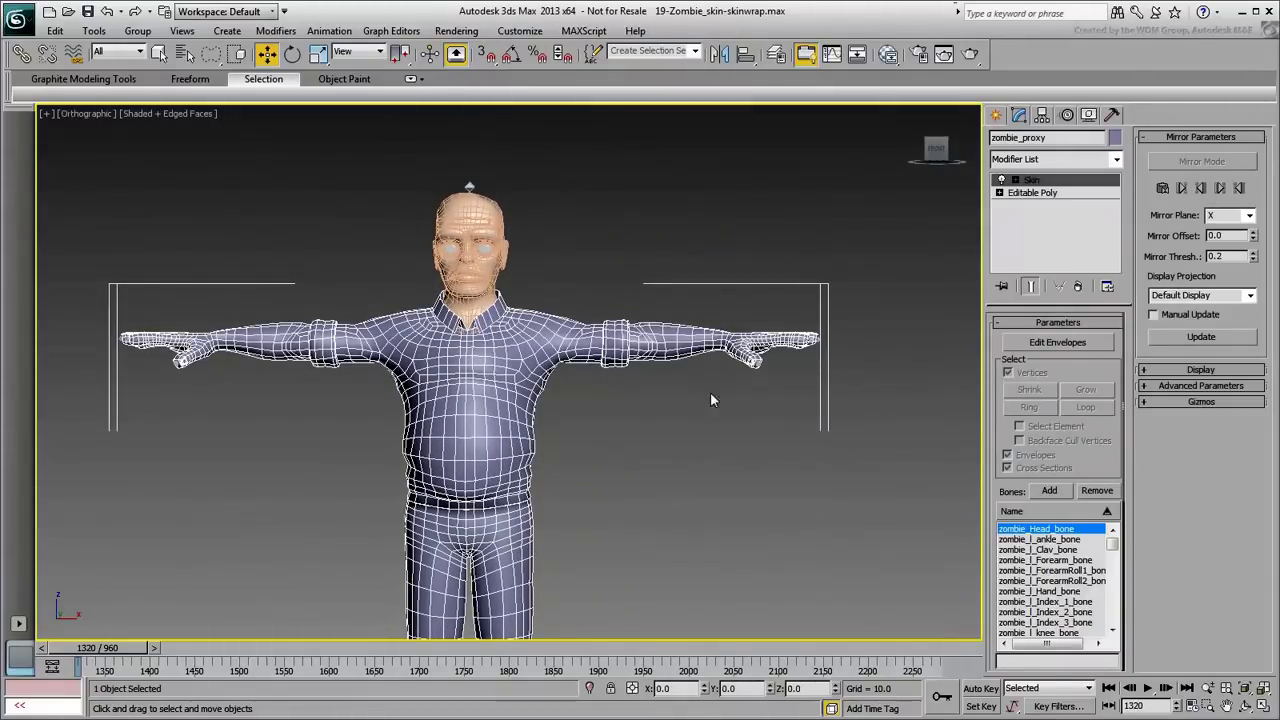
click(1046, 340)
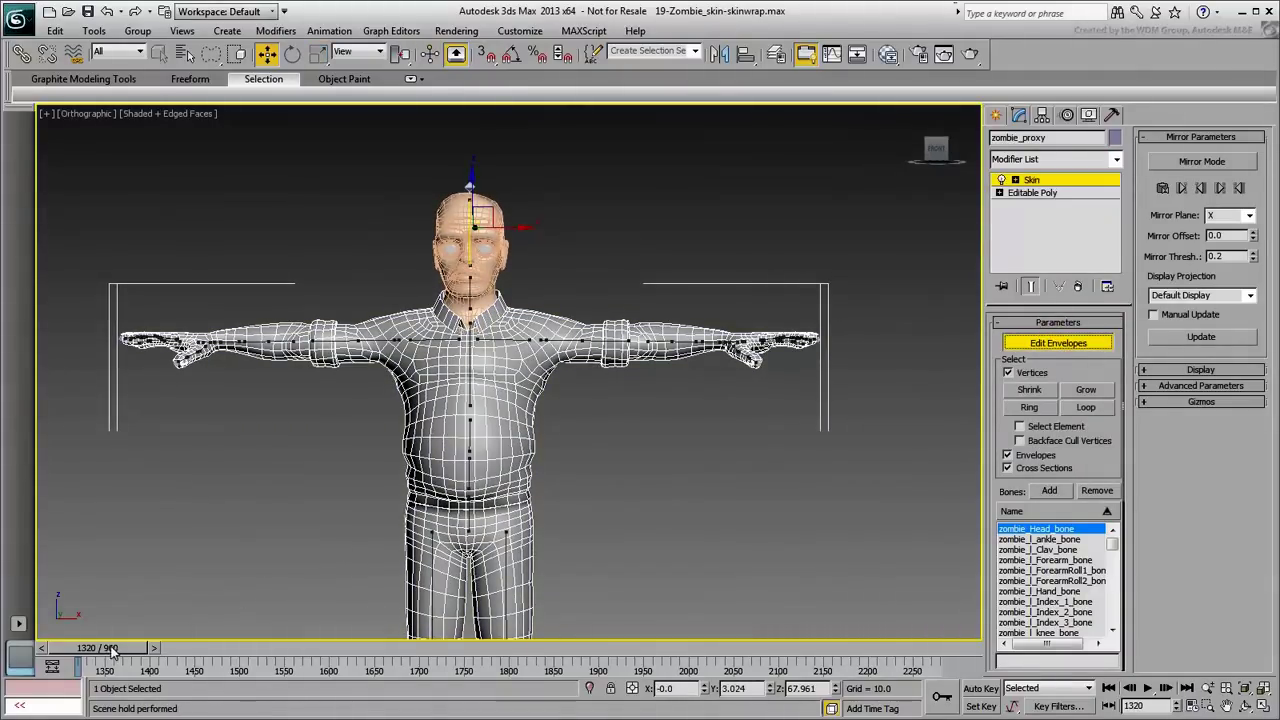
drag(112, 648, 14, 643)
key(w)
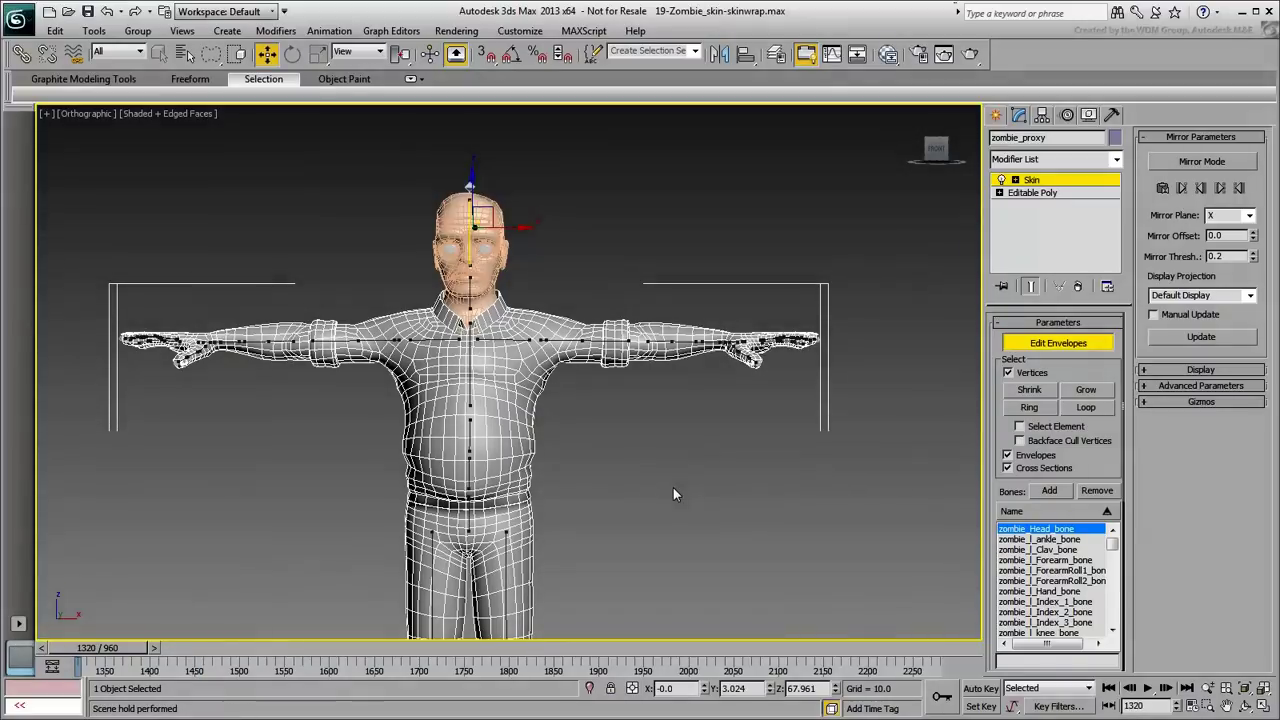
- Mirror the body's skin weights with Paste Blue to Green Verts, and leave mirror mode and envelope editing
click(1202, 163)
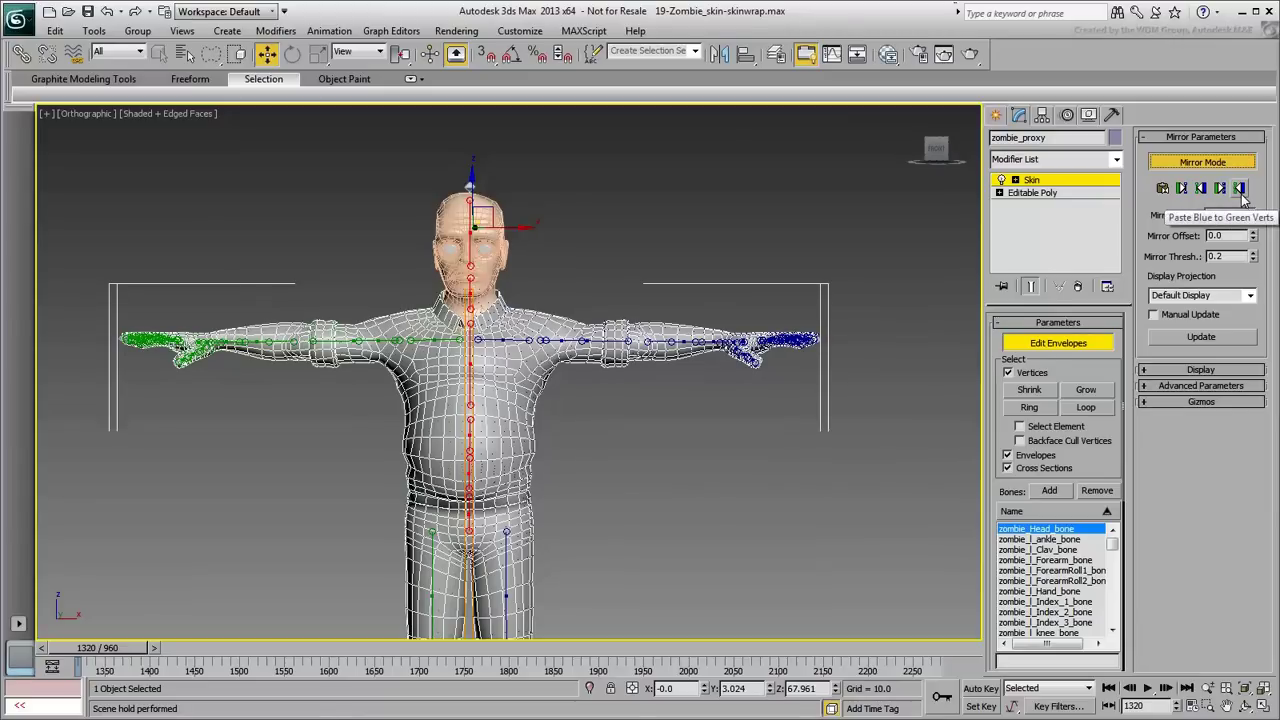
click(1240, 189)
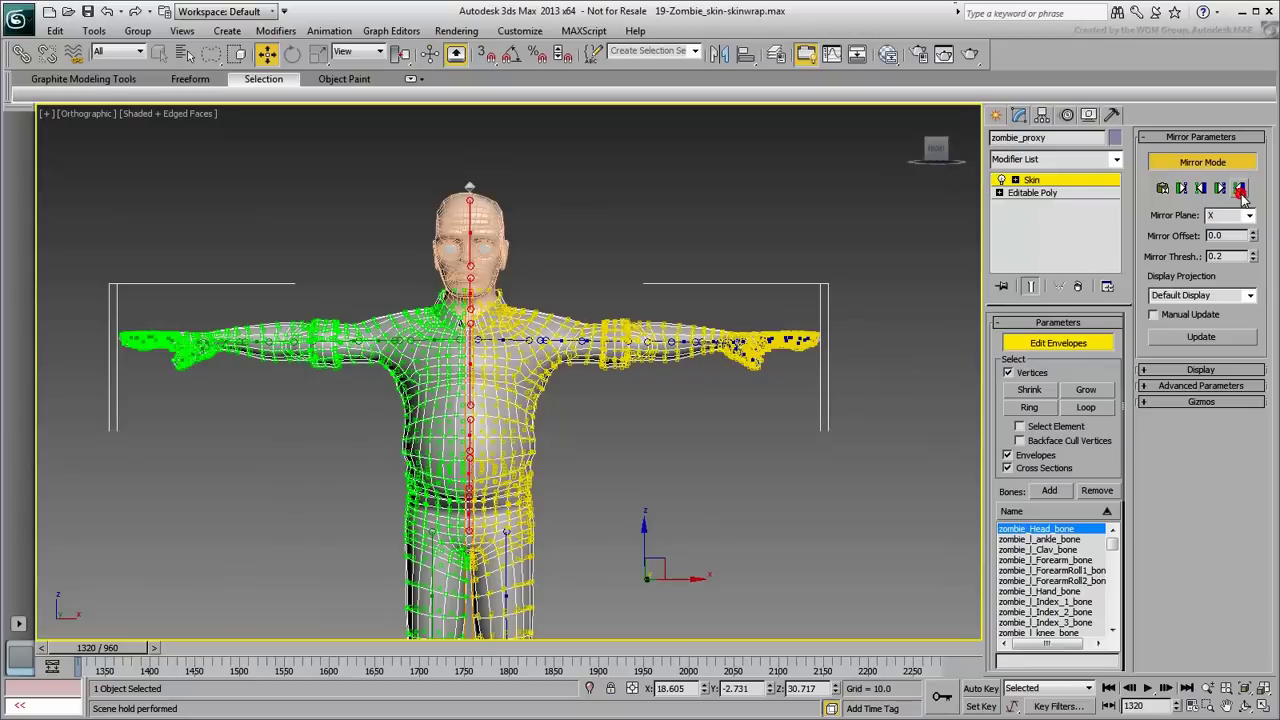
click(660, 449)
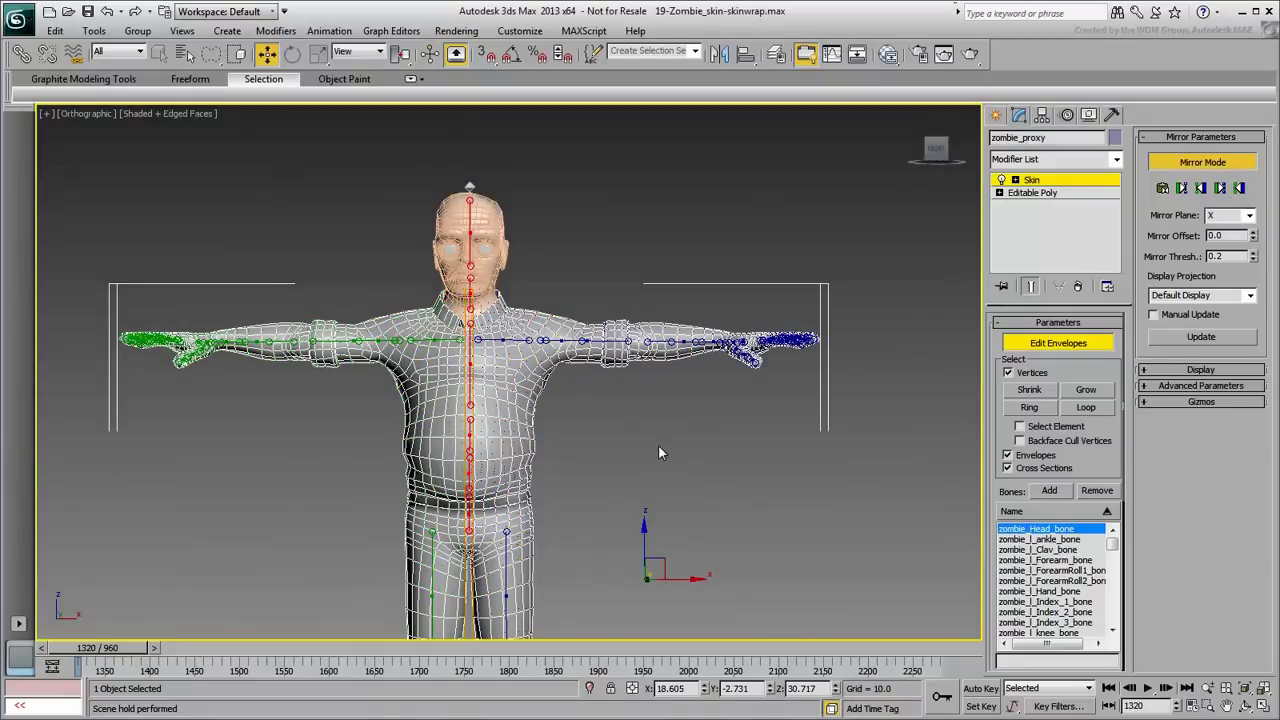
click(1212, 162)
middle_drag(335, 345, 364, 380)
click(1045, 343)
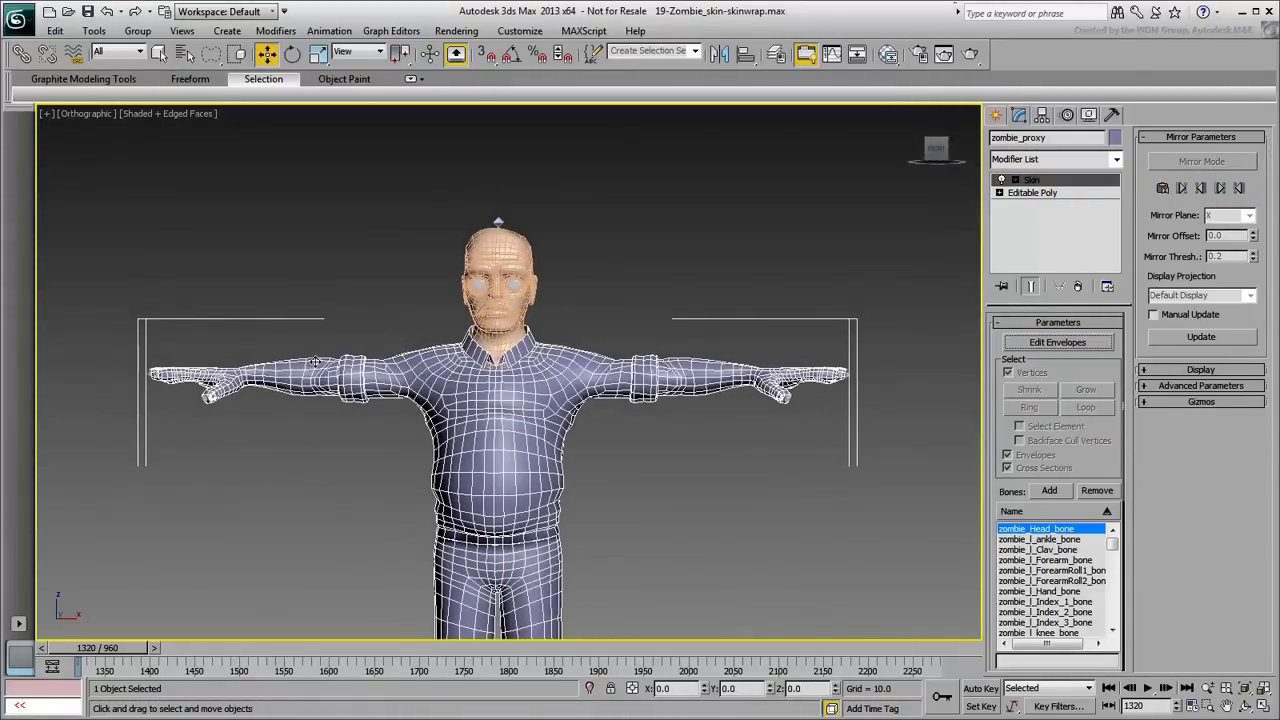
- Test-rotate the zombie_r_Shoulder_bone to check the shoulder's deformation, and undo the rotation
scroll(325, 378, up, 5)
key(F3)
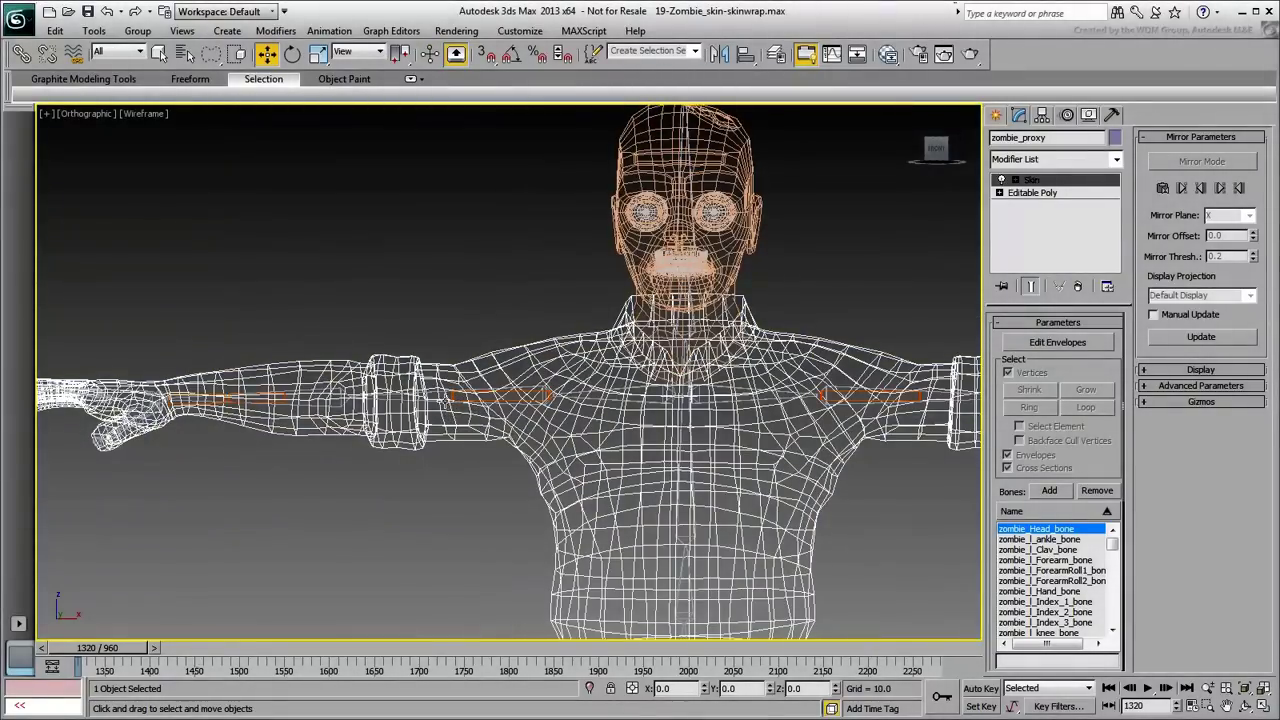
click(444, 399)
key(e)
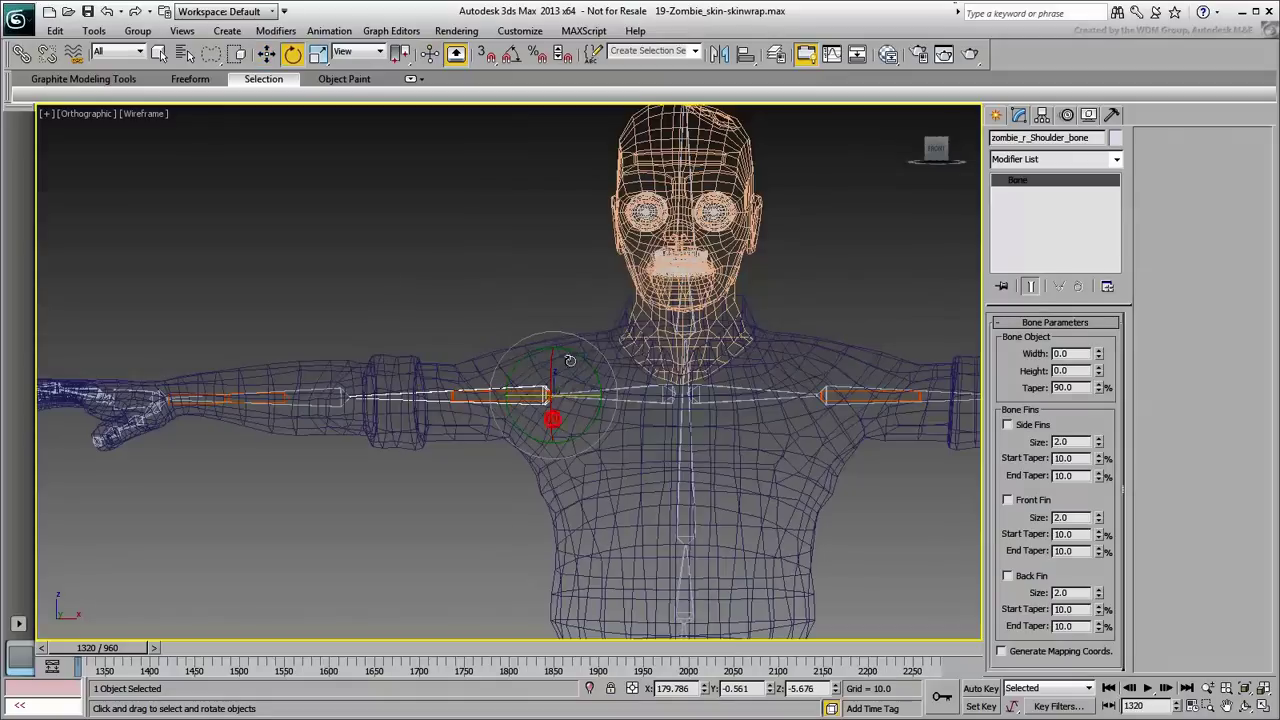
drag(574, 350, 606, 372)
mouse_move(594, 362)
mouse_down()
mouse_move(569, 342)
mouse_move(605, 388)
mouse_move(601, 376)
mouse_up()
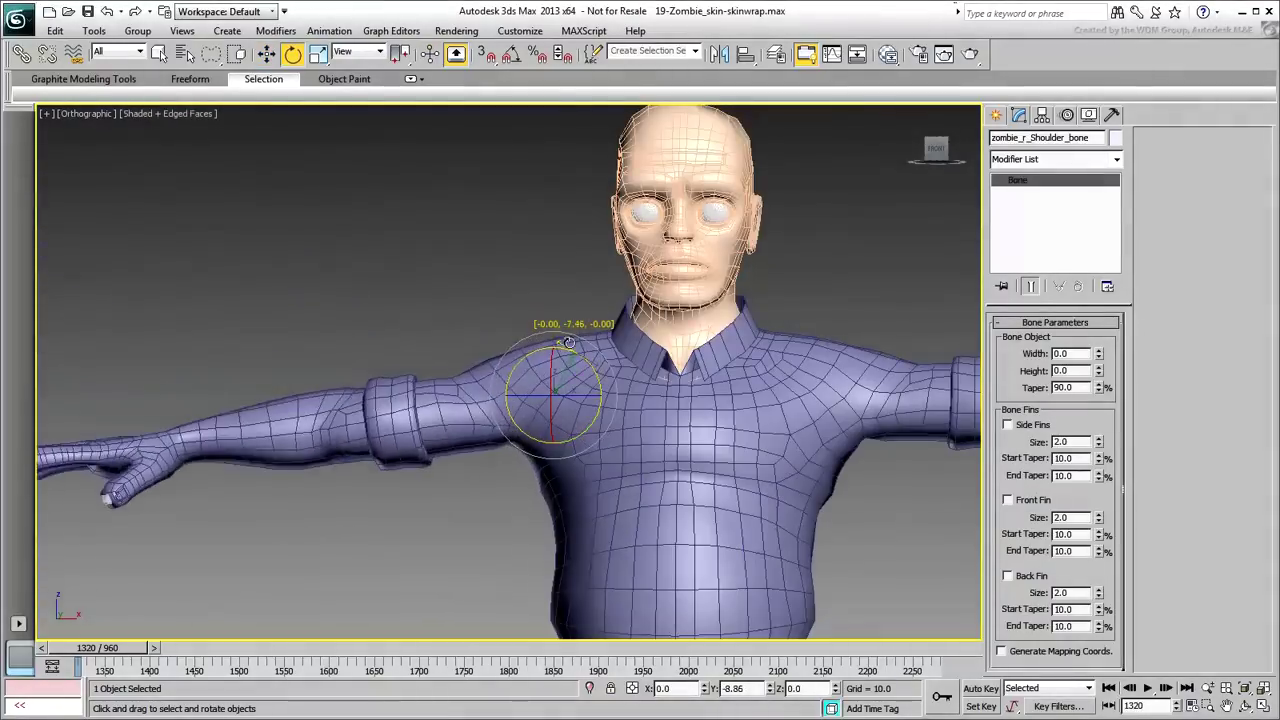
click(718, 372)
mouse_move(718, 372)
mouse_down()
mouse_move(727, 407)
mouse_move(712, 381)
mouse_up()
key(ctrl+z)
key(ctrl+z)
key(ctrl+z)
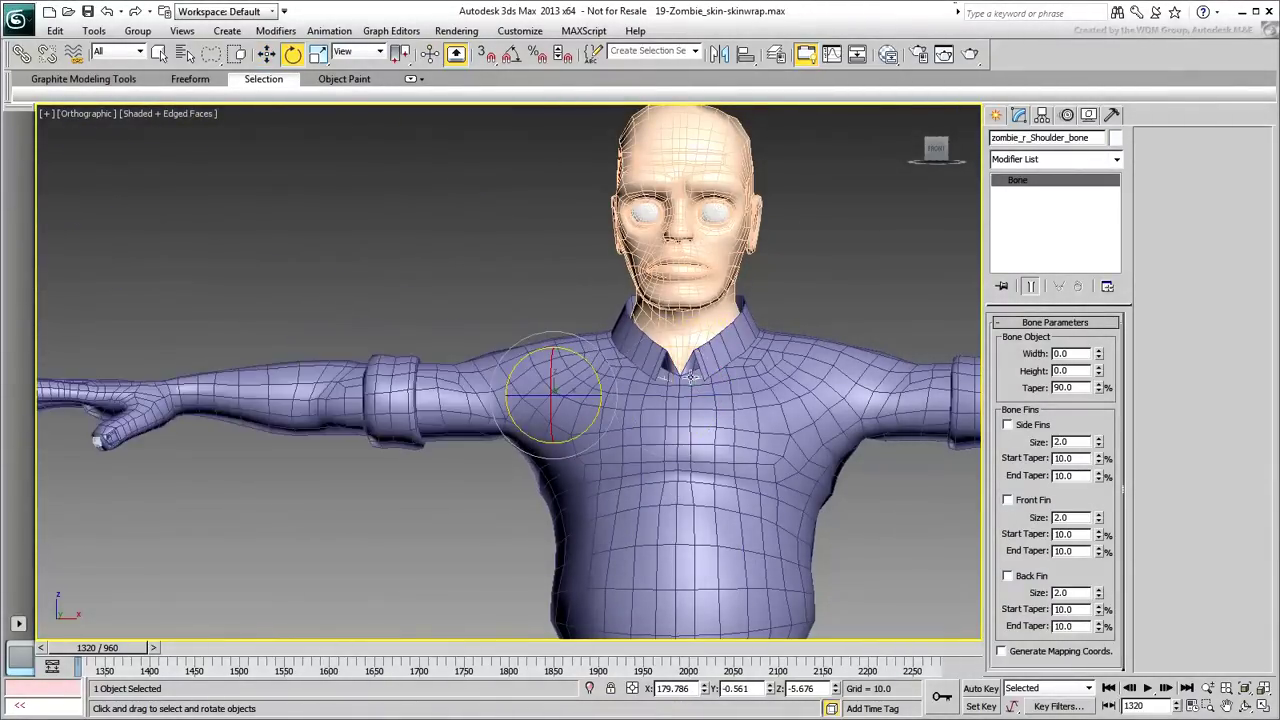
- Test-rotate the zombie_r_Forearm_bone to check the elbow's deformation, undo the rotation and deselect the bone
scroll(423, 410, down, 3)
mouse_move(423, 410)
middle_down()
mouse_move(365, 420)
mouse_move(426, 474)
mouse_move(431, 526)
middle_up()
scroll(394, 449, up, 5)
key(F3)
click(446, 462)
key(F3)
mouse_move(474, 477)
mouse_down()
mouse_move(622, 423)
mouse_move(543, 443)
mouse_move(485, 477)
mouse_up()
key(ctrl+z)
middle_drag(530, 489, 493, 456)
scroll(493, 456, down, 6)
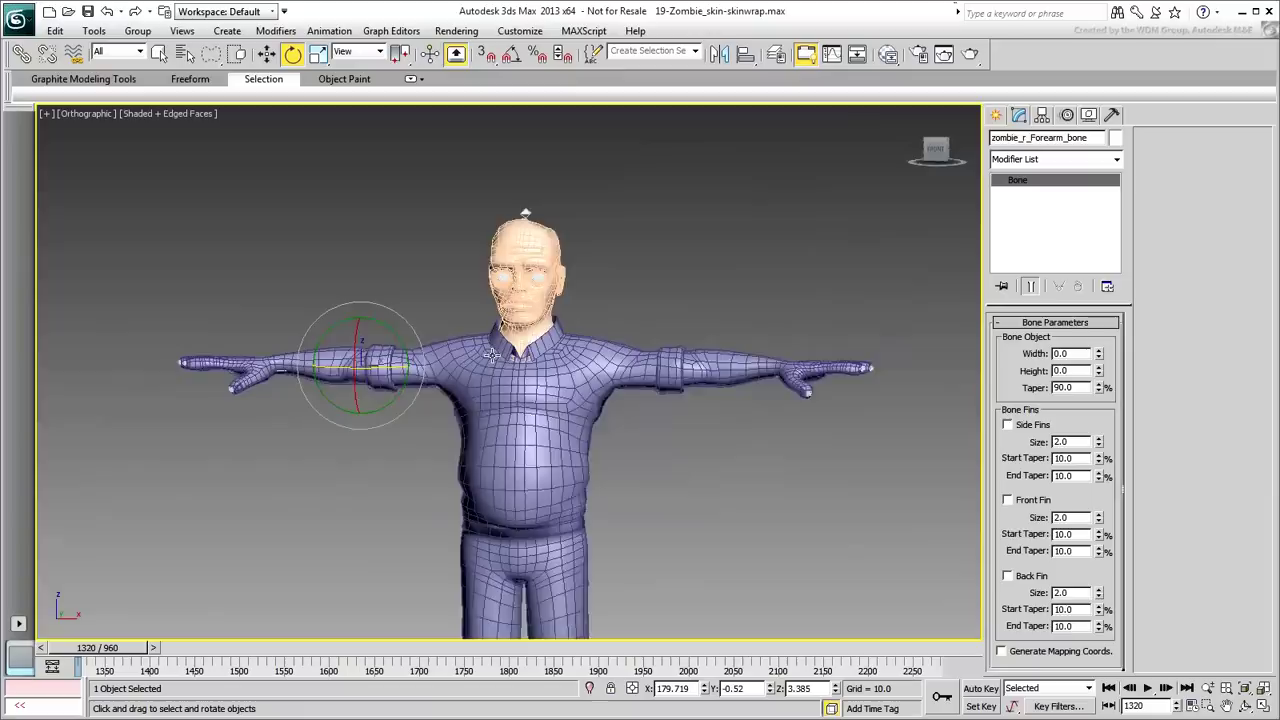
click(669, 437)
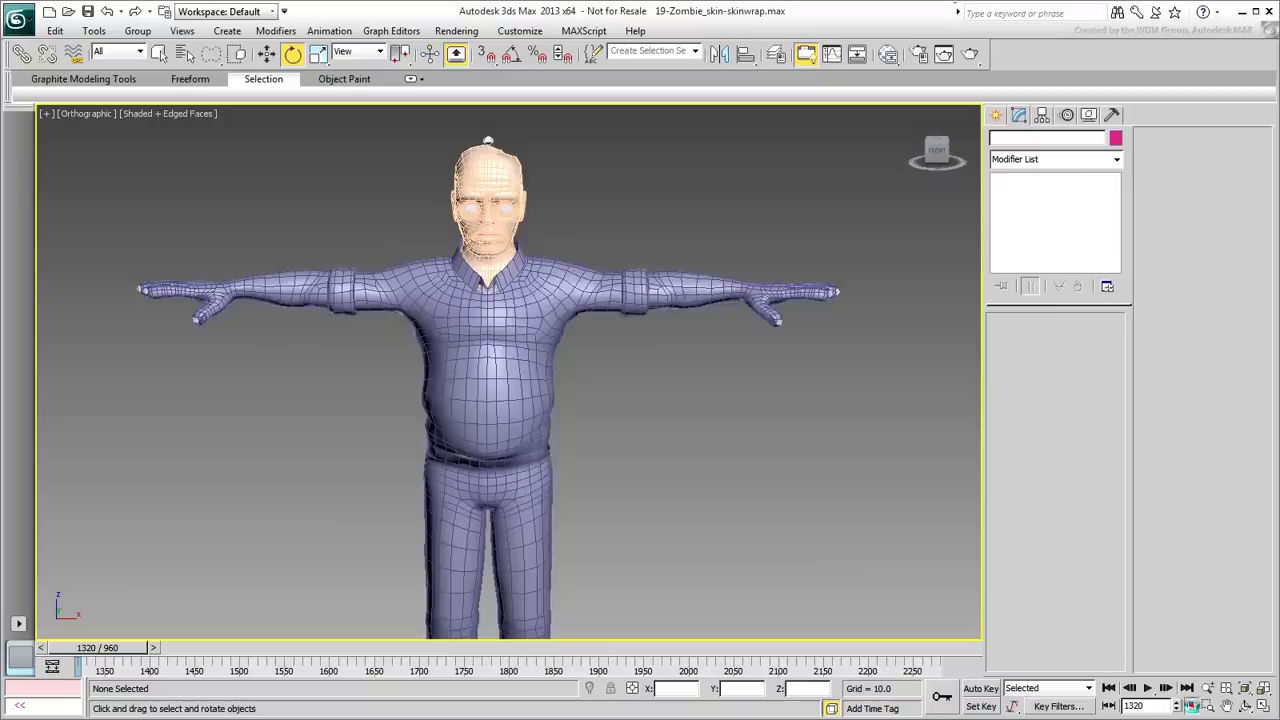
- Set the animation start time to 0 and end time to 2600, and go to frame 0
click(1193, 708)
right_click(624, 377)
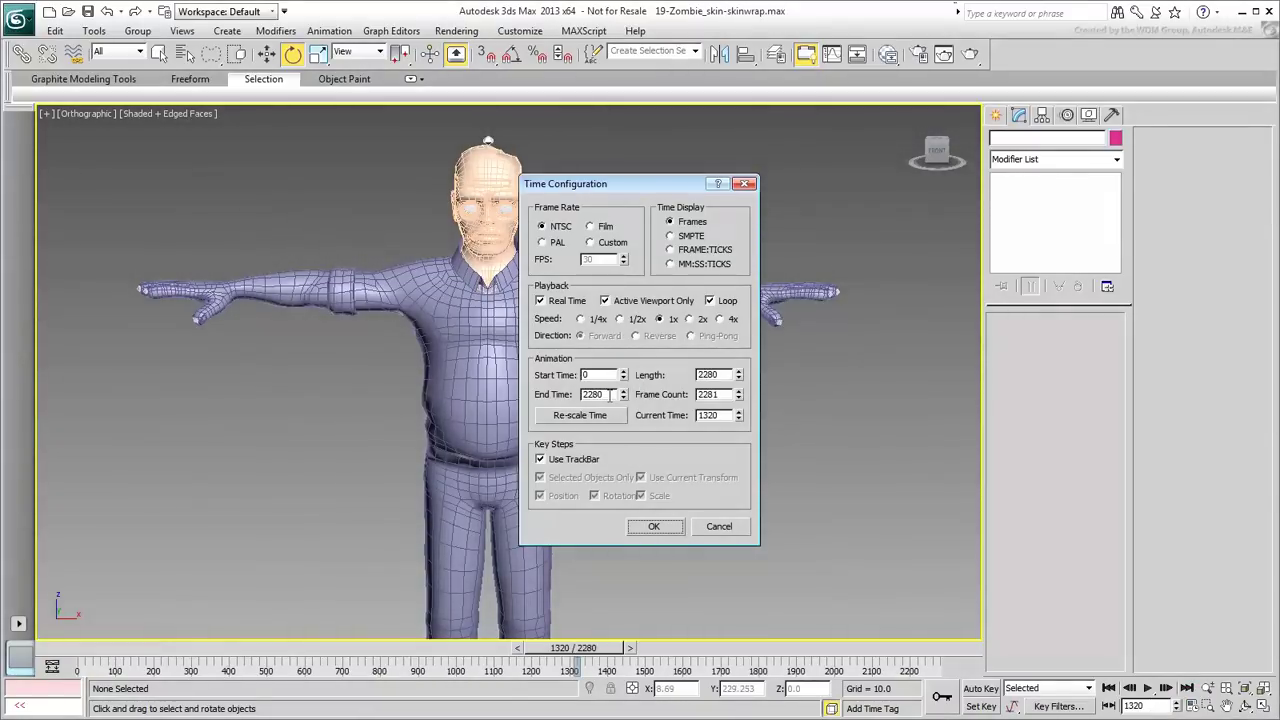
double_click(610, 394)
text(2600)
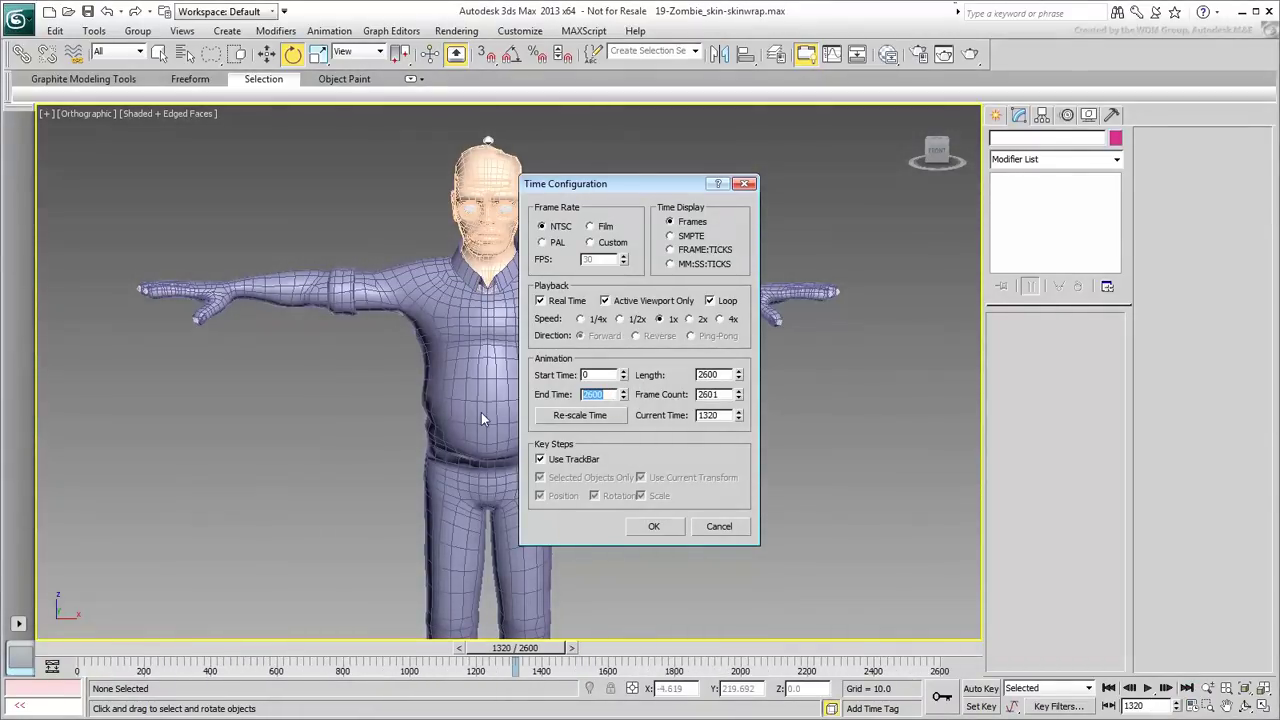
click(654, 526)
drag(57, 655, 3, 690)
key(e)
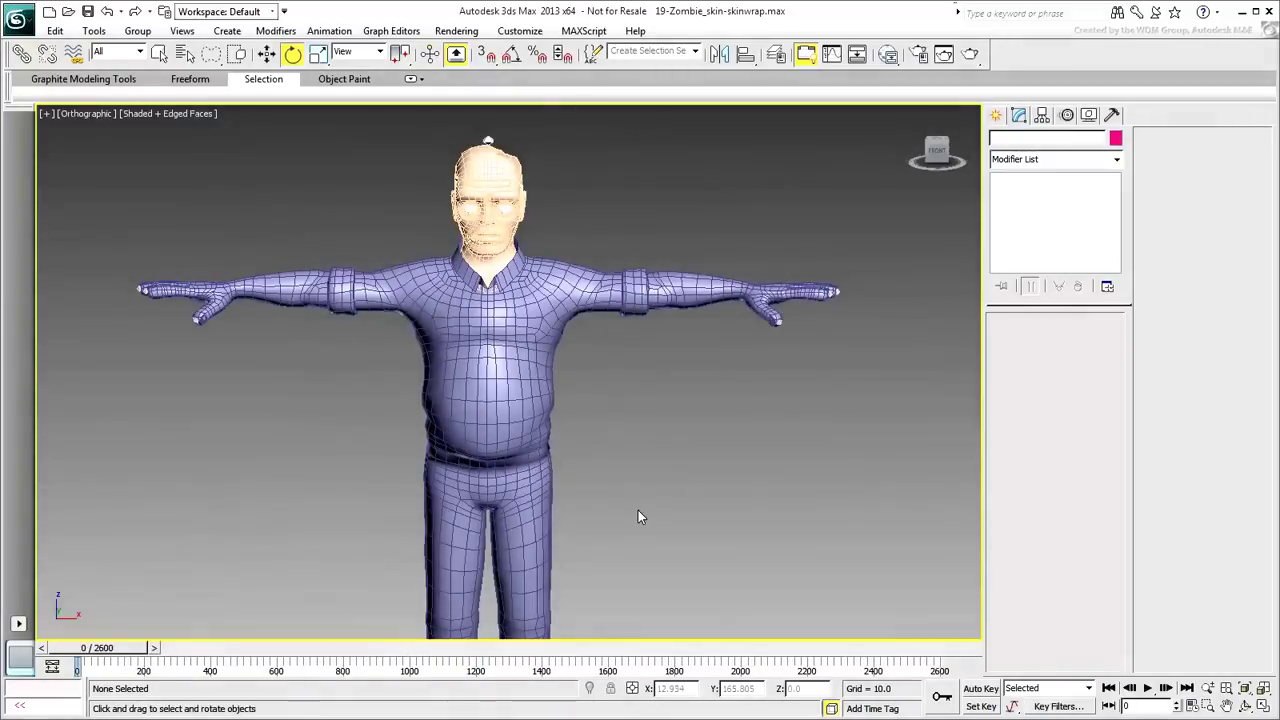
- Advance the animation to frame 492 and examine the crotch's deformation between the spread legs
scroll(608, 451, up, 6)
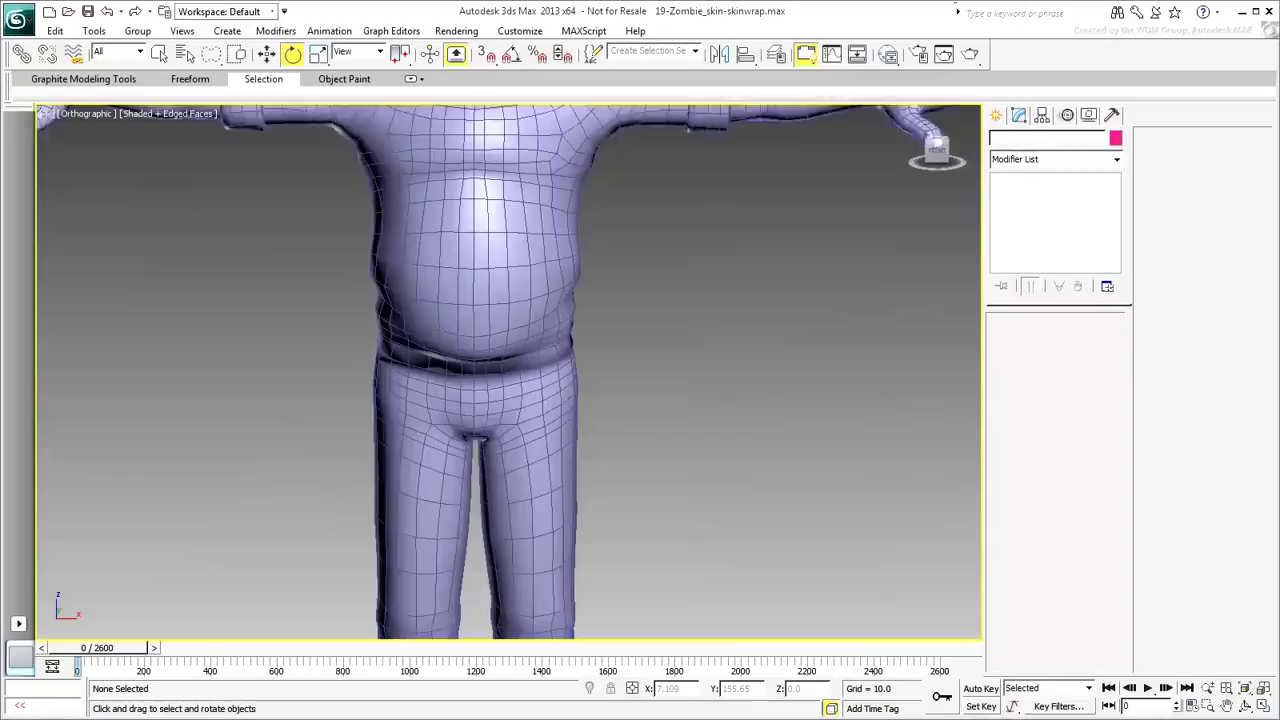
scroll(608, 445, up, 1)
middle_drag(608, 443, 681, 456)
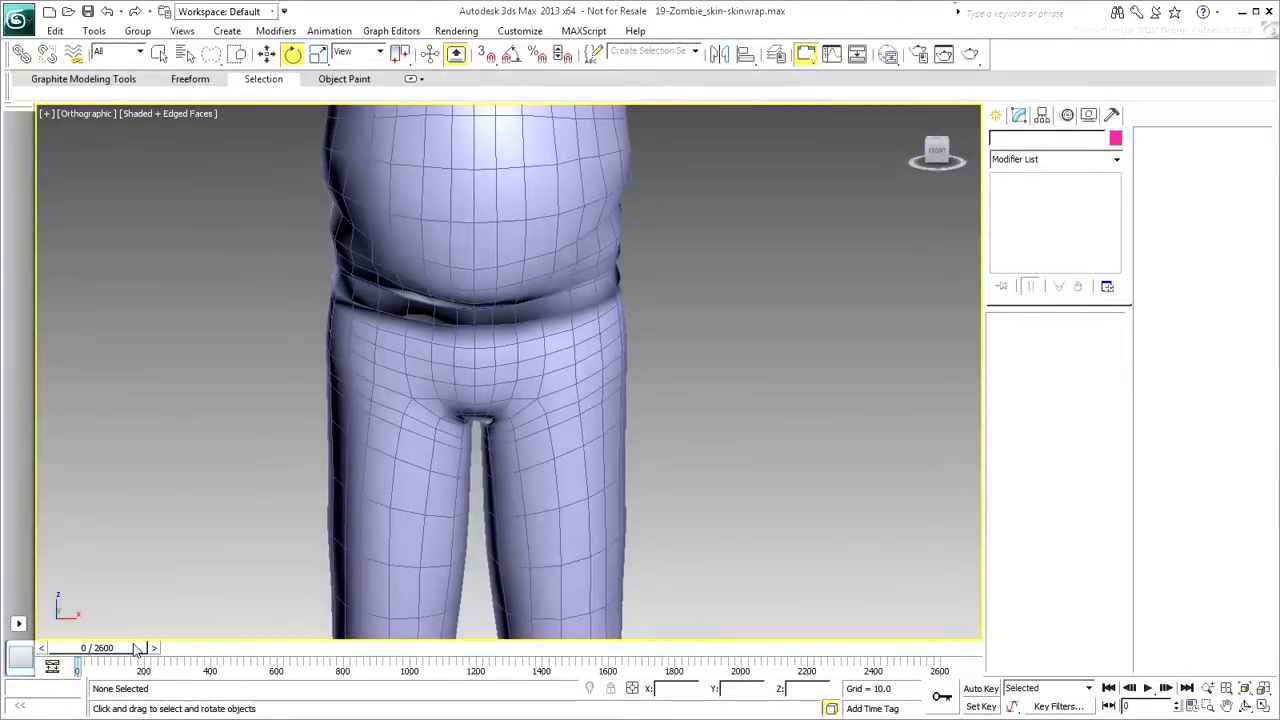
drag(132, 645, 292, 658)
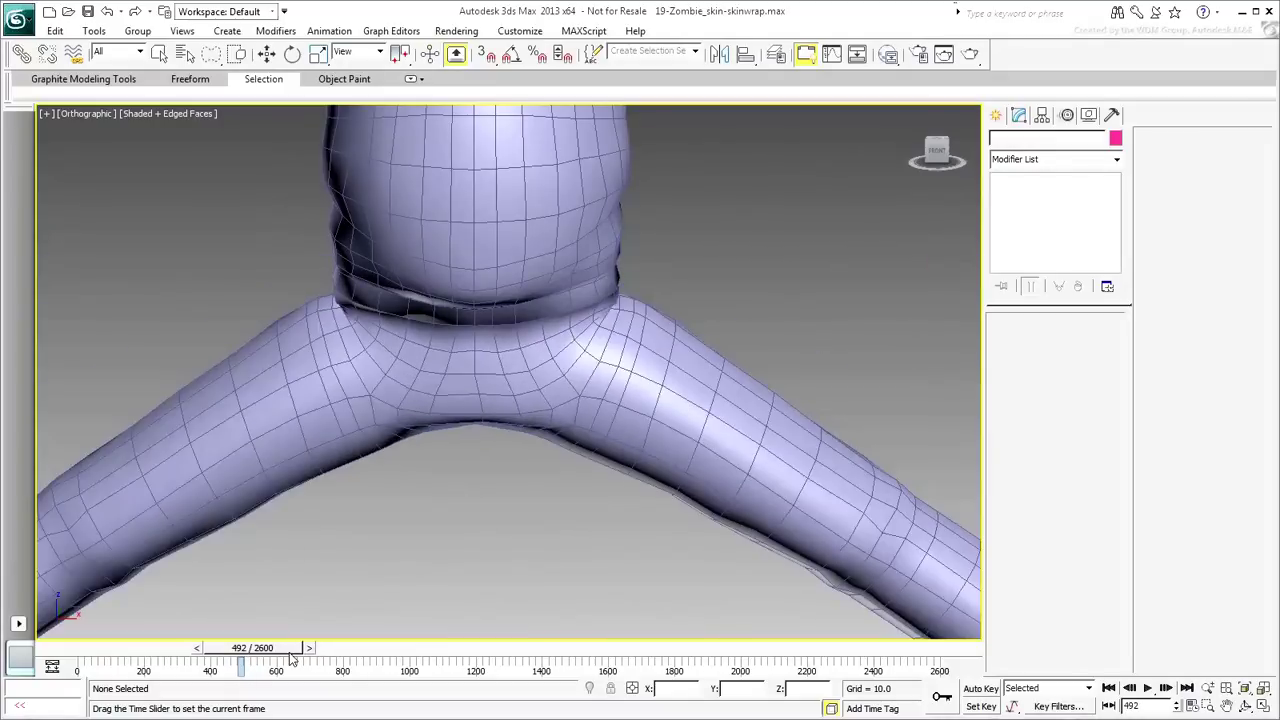
scroll(438, 481, up, 4)
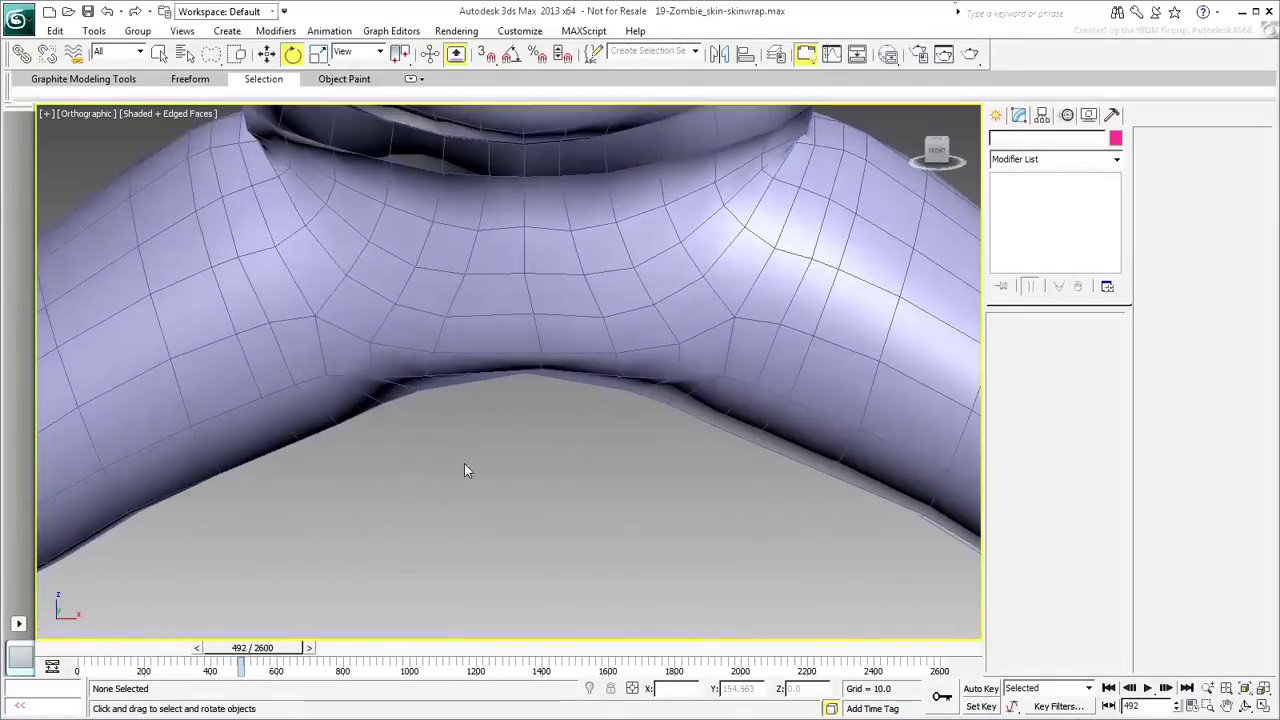
middle_drag(474, 414, 463, 528)
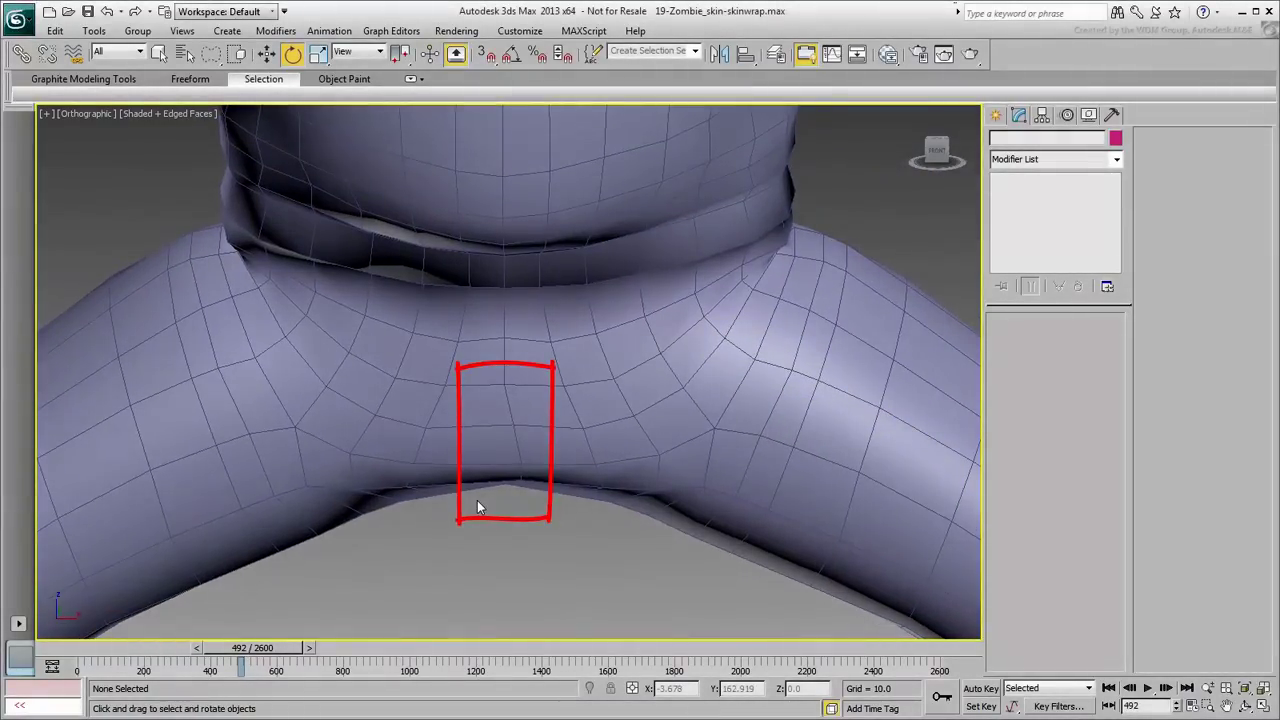
- Turn on envelope editing for the body mesh and select the three off-centre vertices along the front of the crotch
click(477, 505)
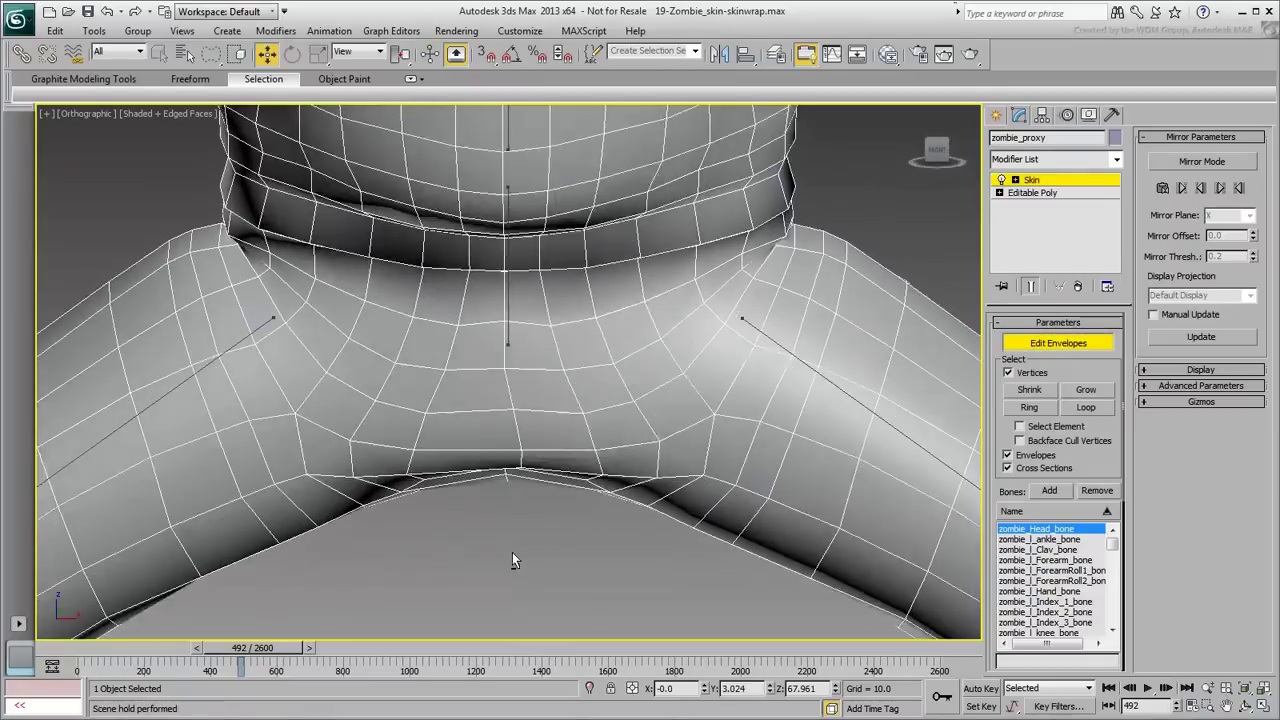
scroll(512, 552, up, 5)
alt+middle_drag(514, 505, 515, 525)
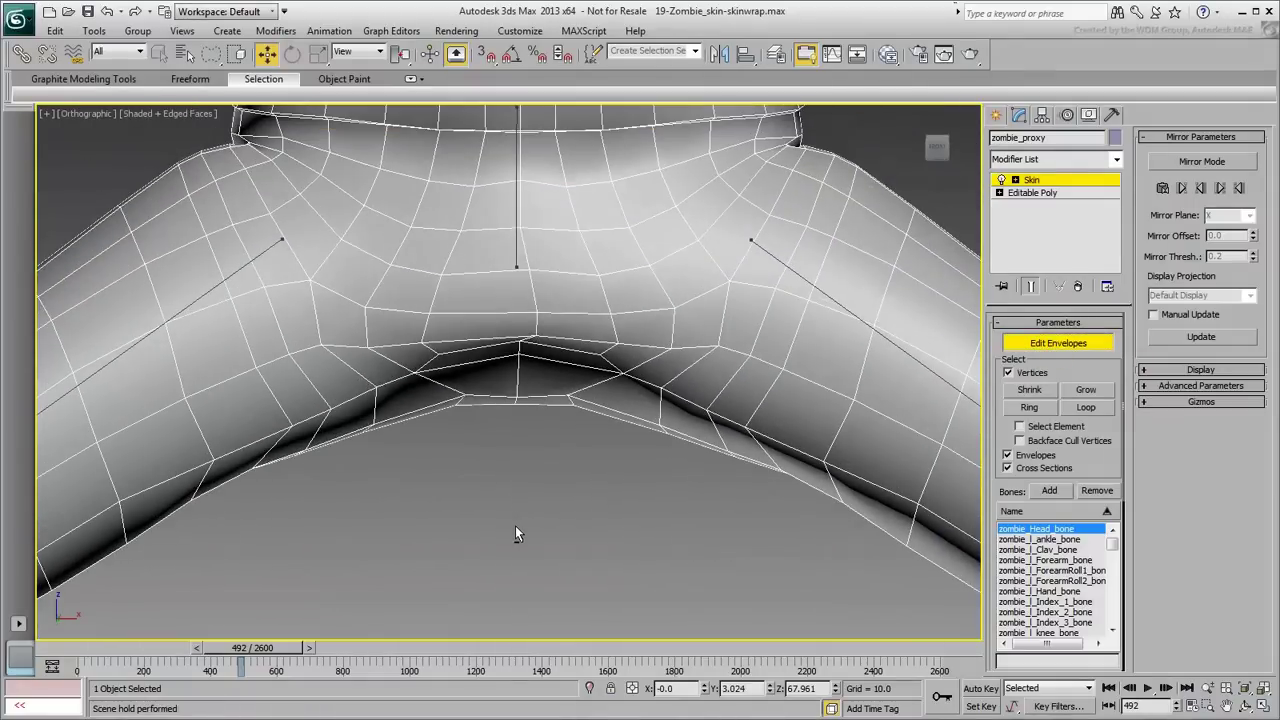
click(535, 335)
ctrl+click(537, 312)
ctrl+click(524, 272)
alt+middle_drag(510, 392, 508, 402)
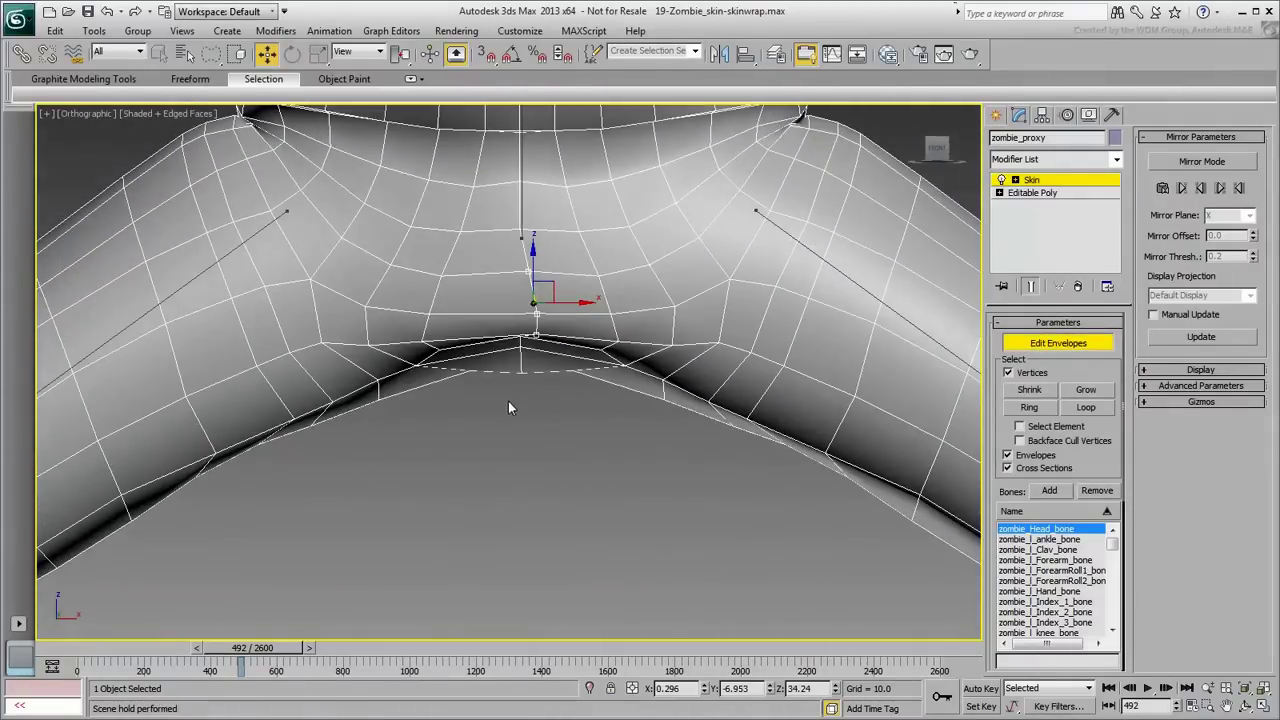
- Show the crotch from the front at frame 502 and open the Weight Tool for the selected vertices
key(f)
scroll(510, 510, up, 6)
drag(267, 650, 270, 654)
middle_drag(566, 498, 520, 494)
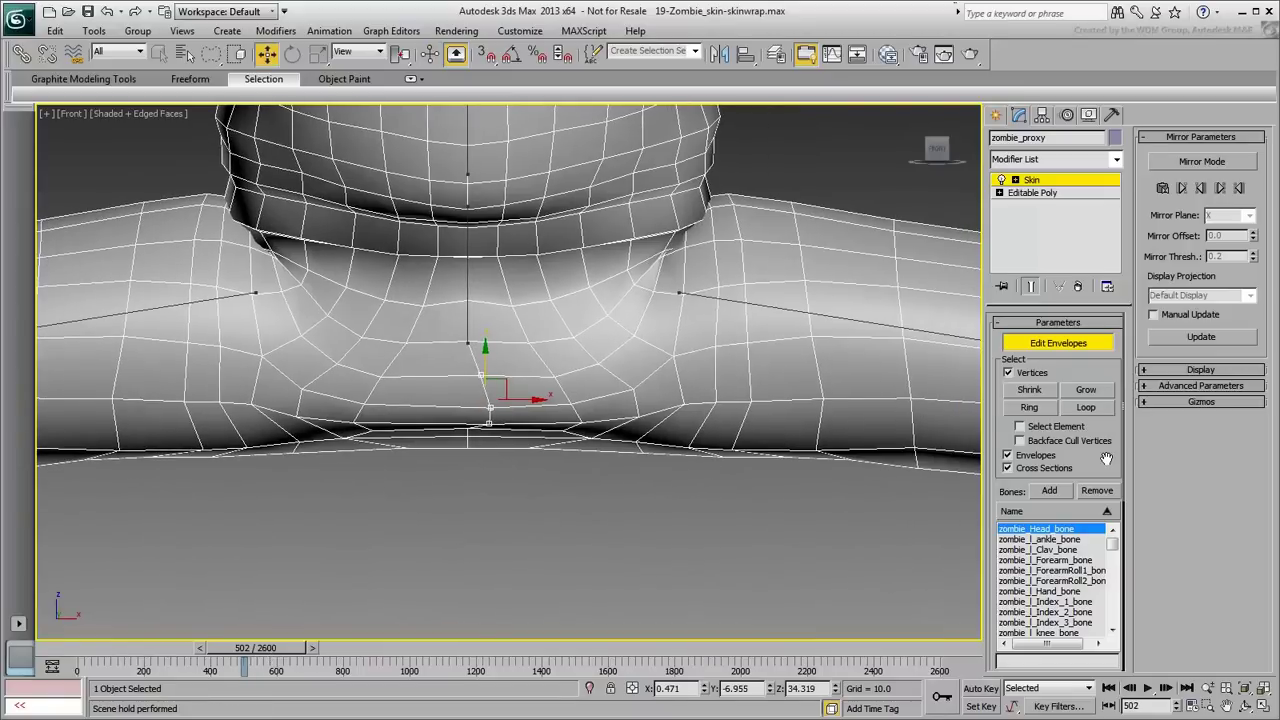
scroll(1105, 455, down, 5)
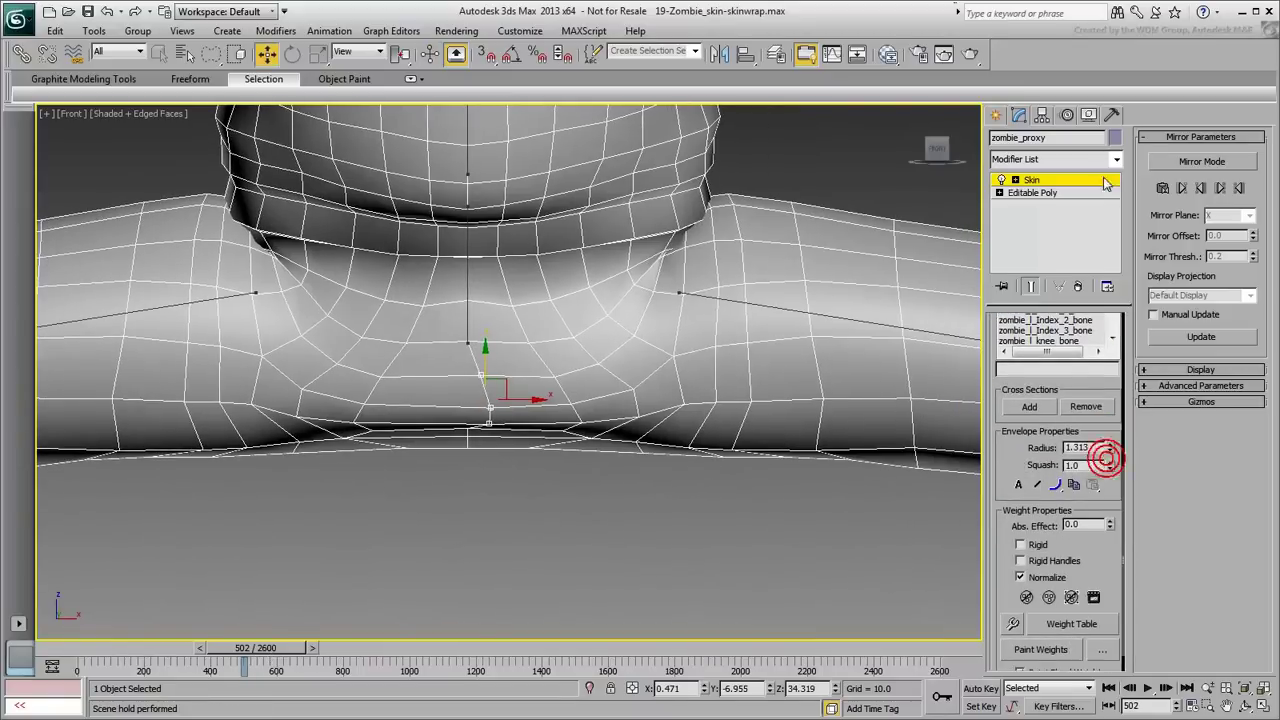
click(1013, 625)
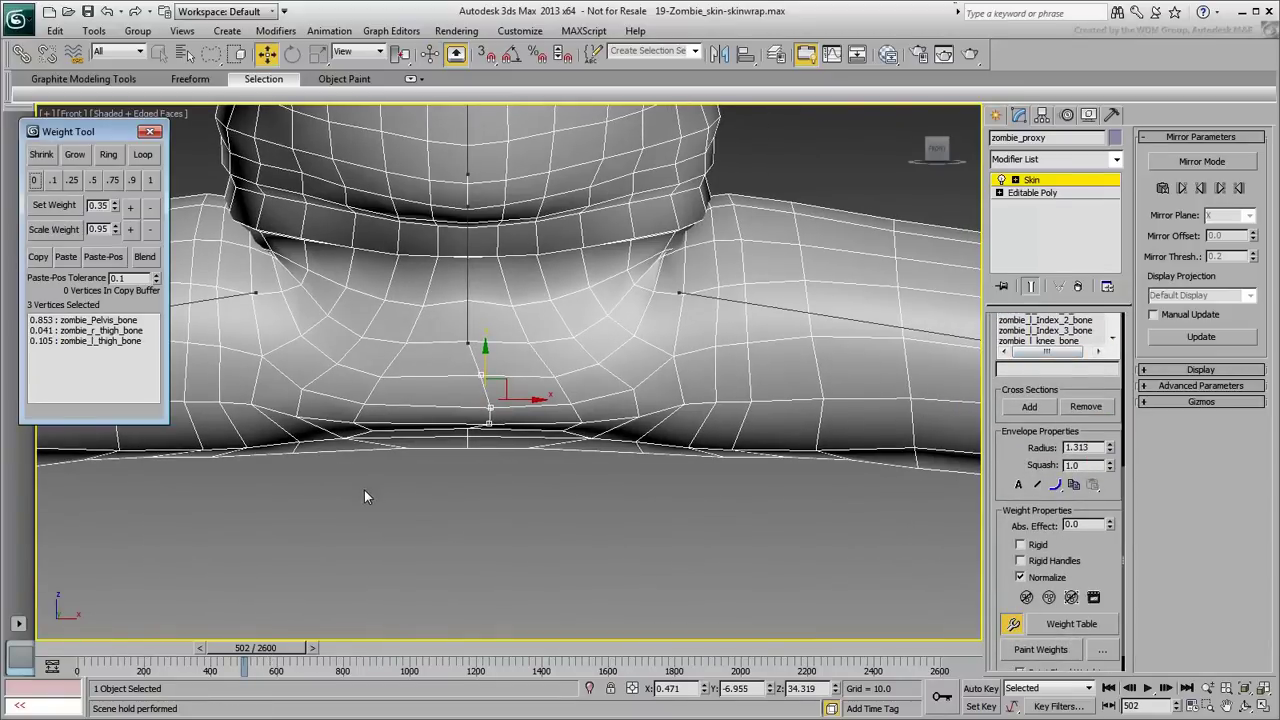
- Weight the selected vertices 1 to zombie_r_thigh_bone and .5 to zombie_l_thigh_bone to balance both thighs
click(121, 331)
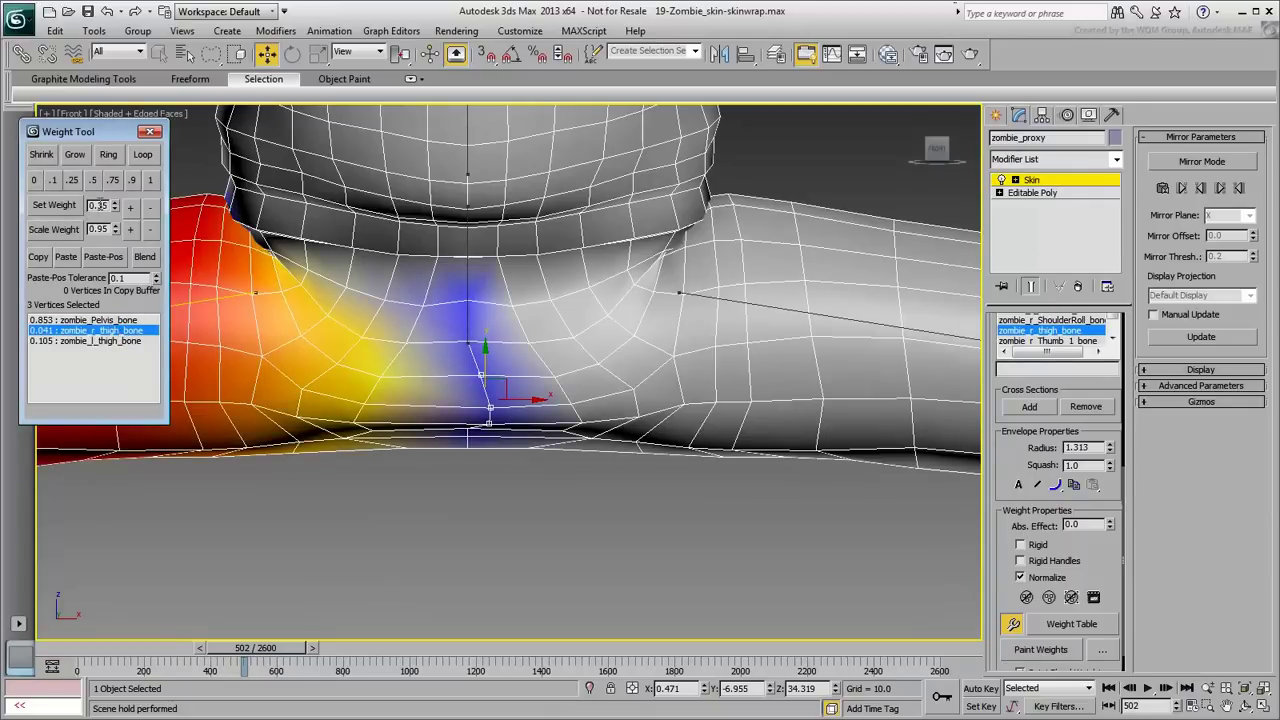
click(151, 181)
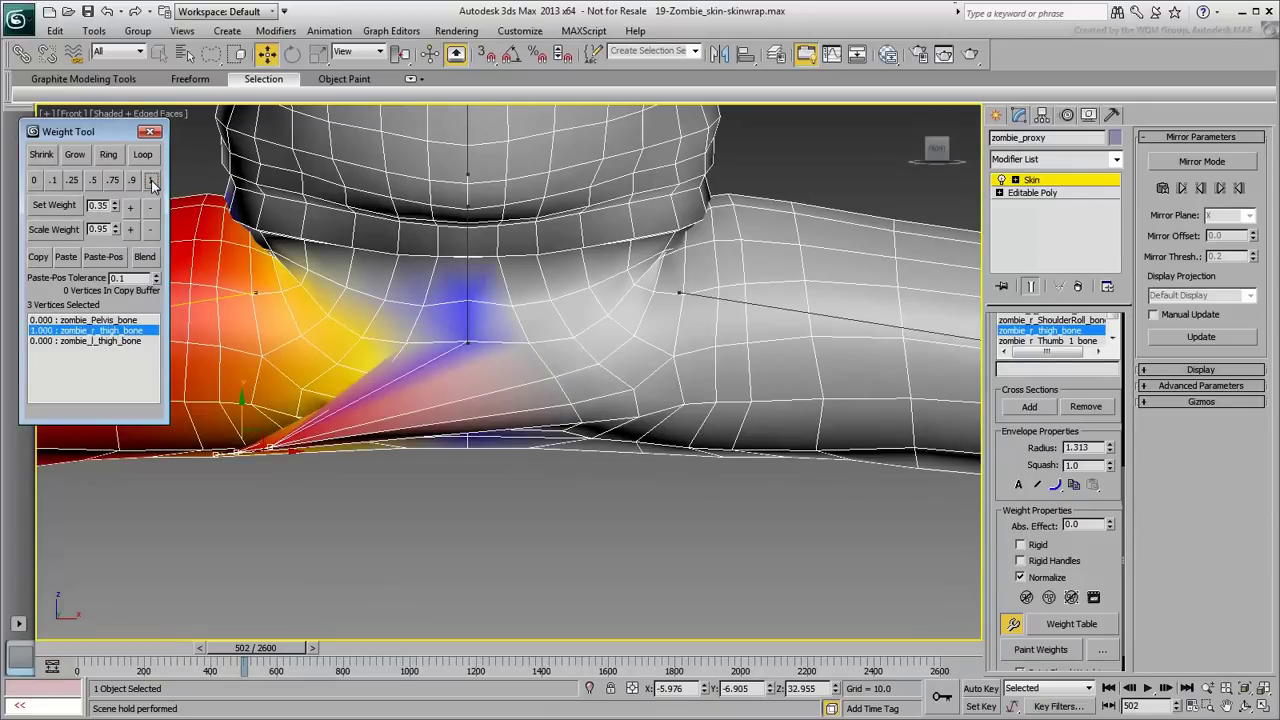
click(101, 341)
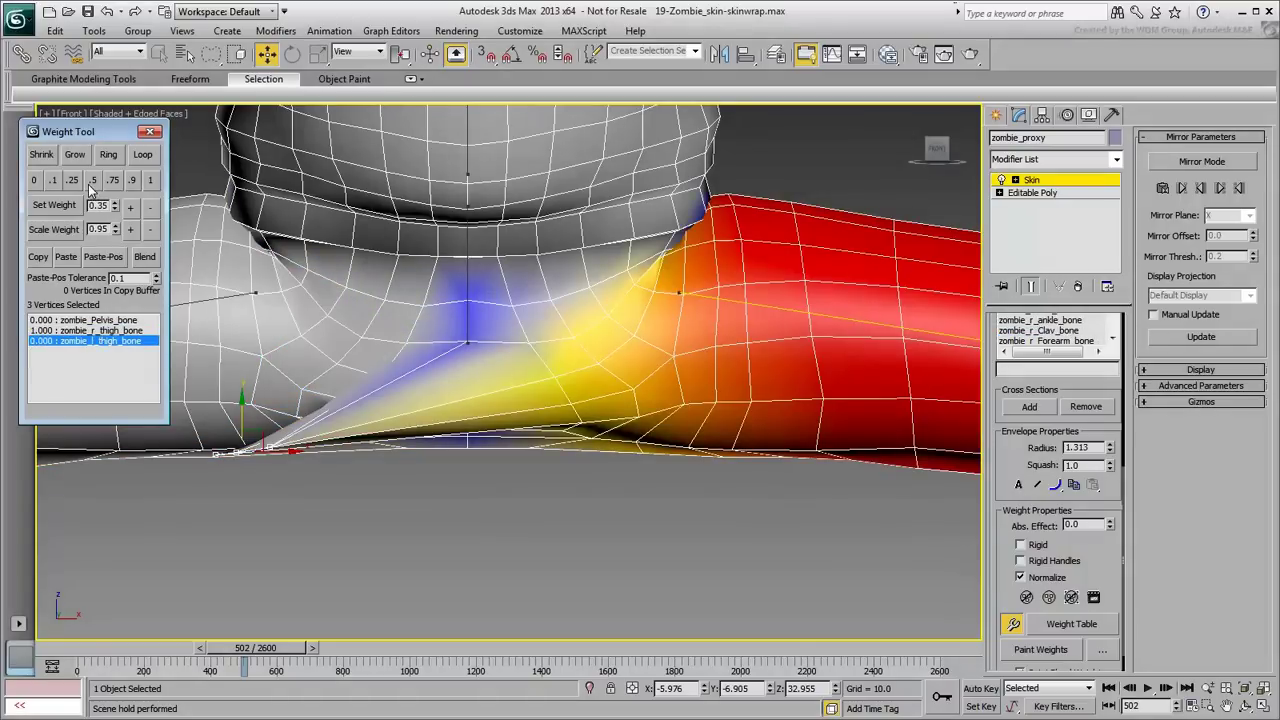
click(92, 181)
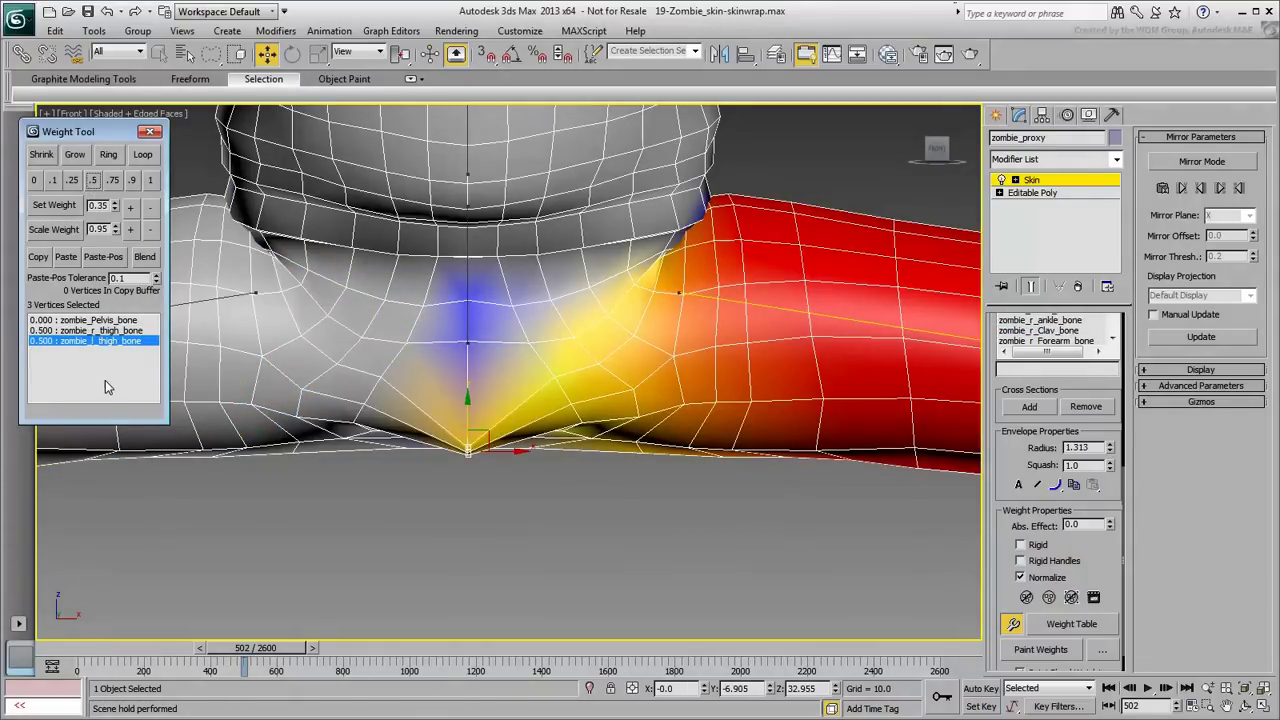
- Set the selected vertices' weight on zombie_Pelvis_bone to 0.8
click(86, 320)
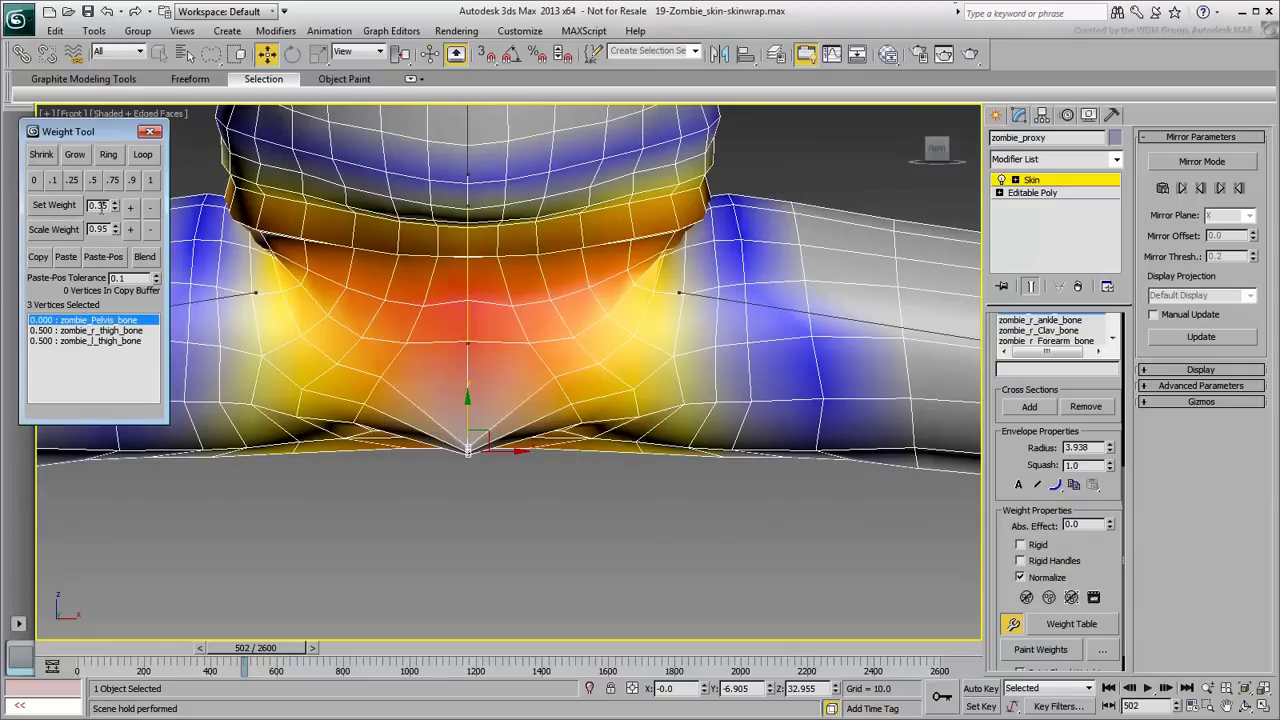
double_click(97, 205)
click(60, 206)
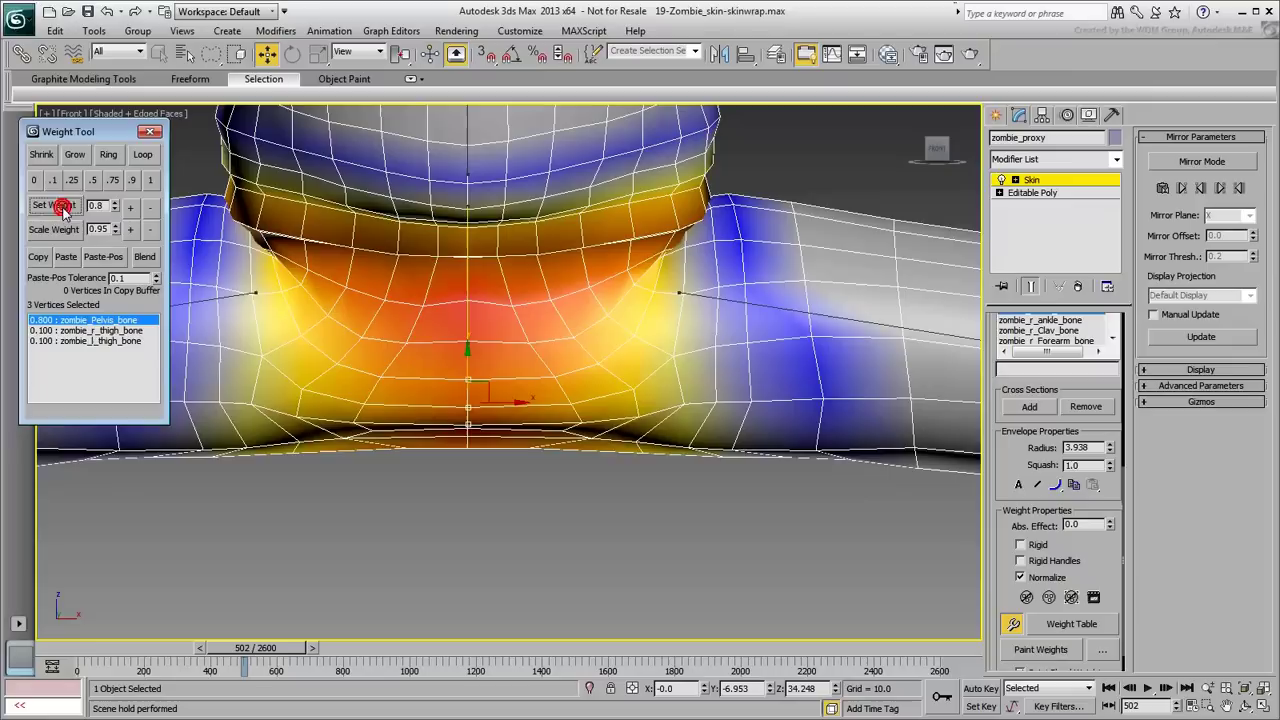
- Return the animation to frame 0 and examine the crotch's weighting from several angles
drag(255, 647, 98, 650)
key(w)
alt+middle_drag(216, 537, 520, 545)
mouse_move(114, 650)
mouse_down()
mouse_move(285, 652)
mouse_move(112, 652)
mouse_up()
alt+middle_drag(520, 485, 280, 442)
key(f)
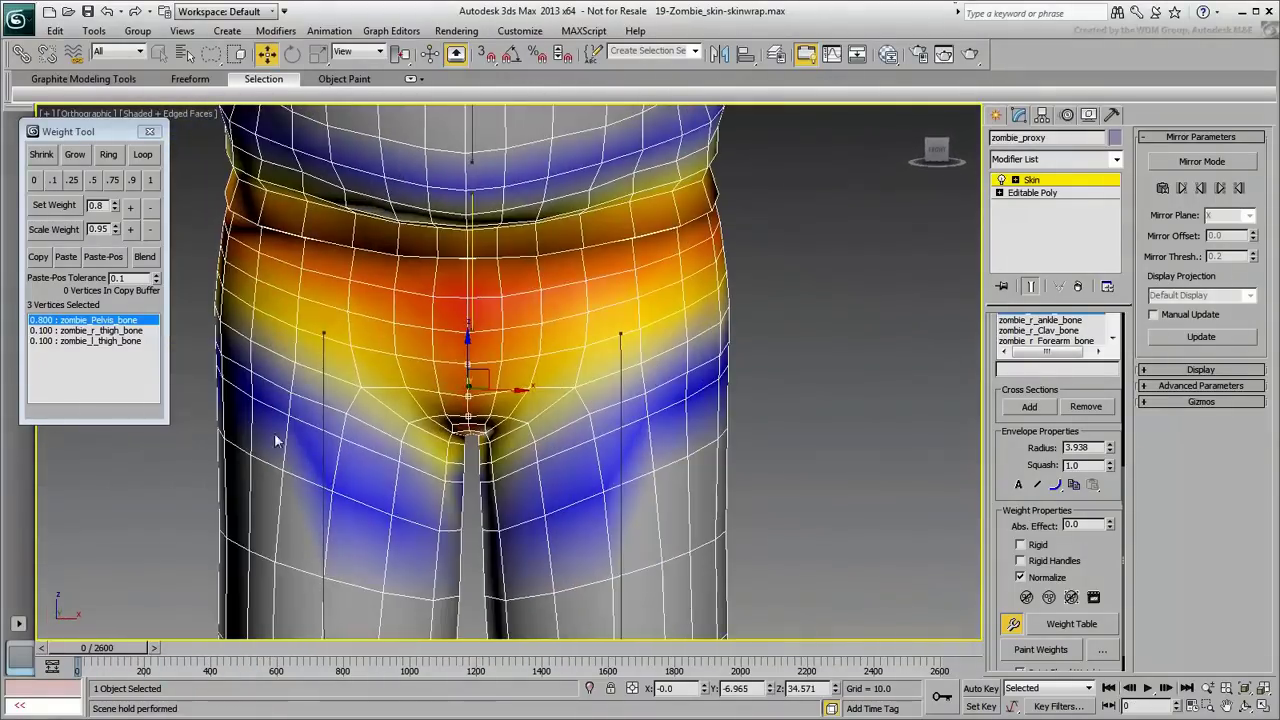
- Close the Weight Tool and bring the zombie's whole body into view from the front
scroll(300, 425, down, 2)
middle_drag(400, 335, 340, 600)
mouse_move(113, 652)
mouse_down()
mouse_move(360, 649)
mouse_move(104, 643)
mouse_up()
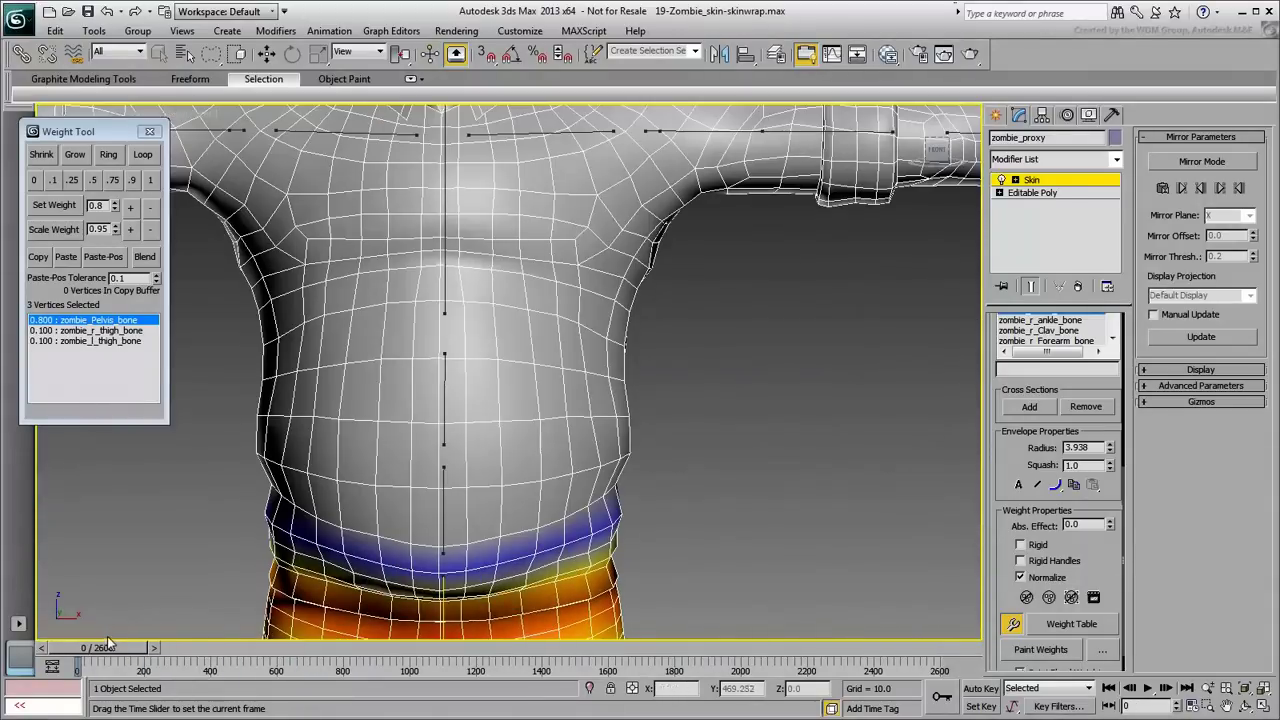
scroll(500, 378, down, 2)
alt+middle_drag(522, 364, 535, 405)
middle_drag(535, 405, 535, 472)
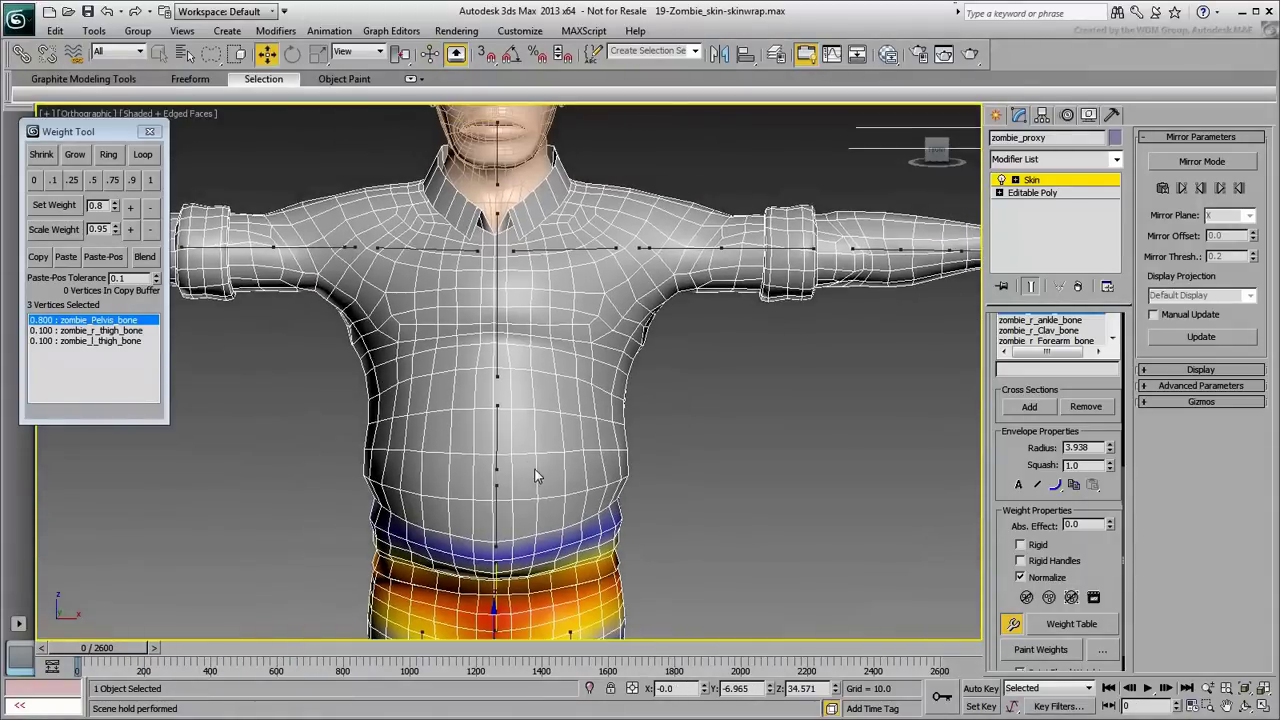
click(149, 132)
scroll(376, 278, down, 3)
middle_drag(378, 401, 416, 440)
scroll(714, 412, down, 3)
middle_drag(712, 457, 637, 431)
middle_drag(716, 398, 708, 395)
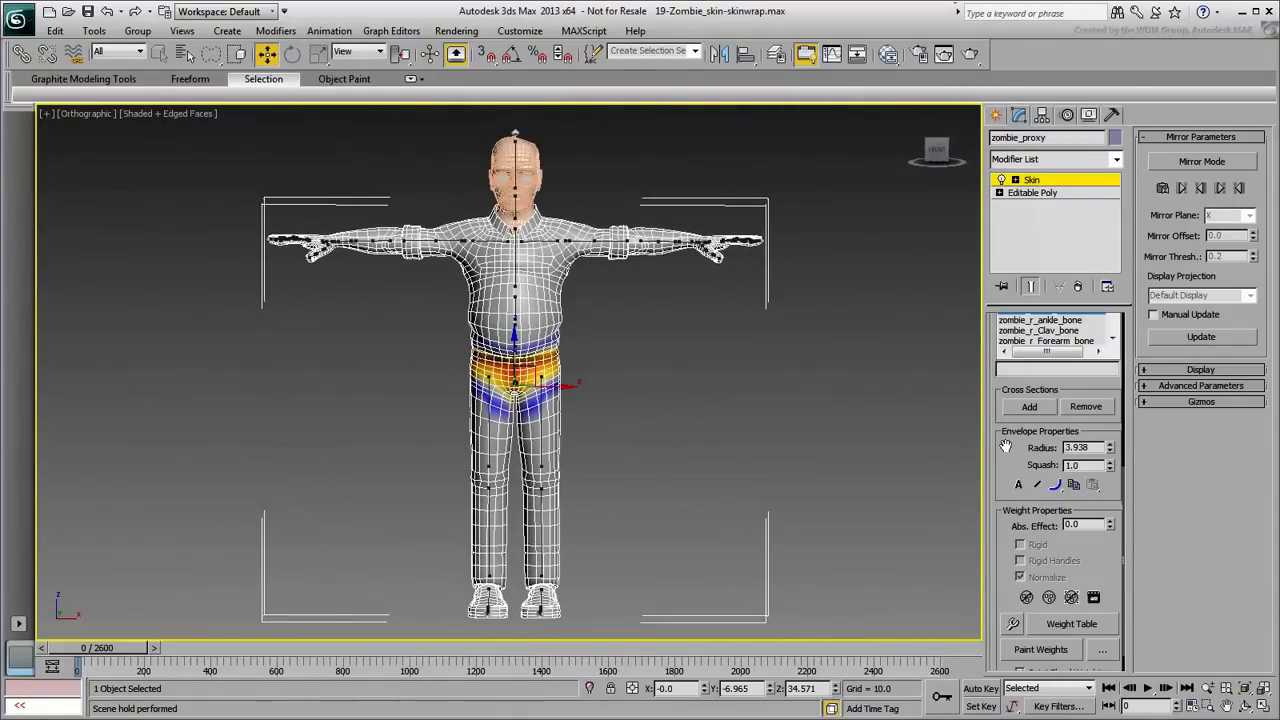
- Leave envelope editing on zombie_proxy's Skin modifier and deselect the object
scroll(1003, 448, up, 4)
click(1052, 317)
click(711, 370)
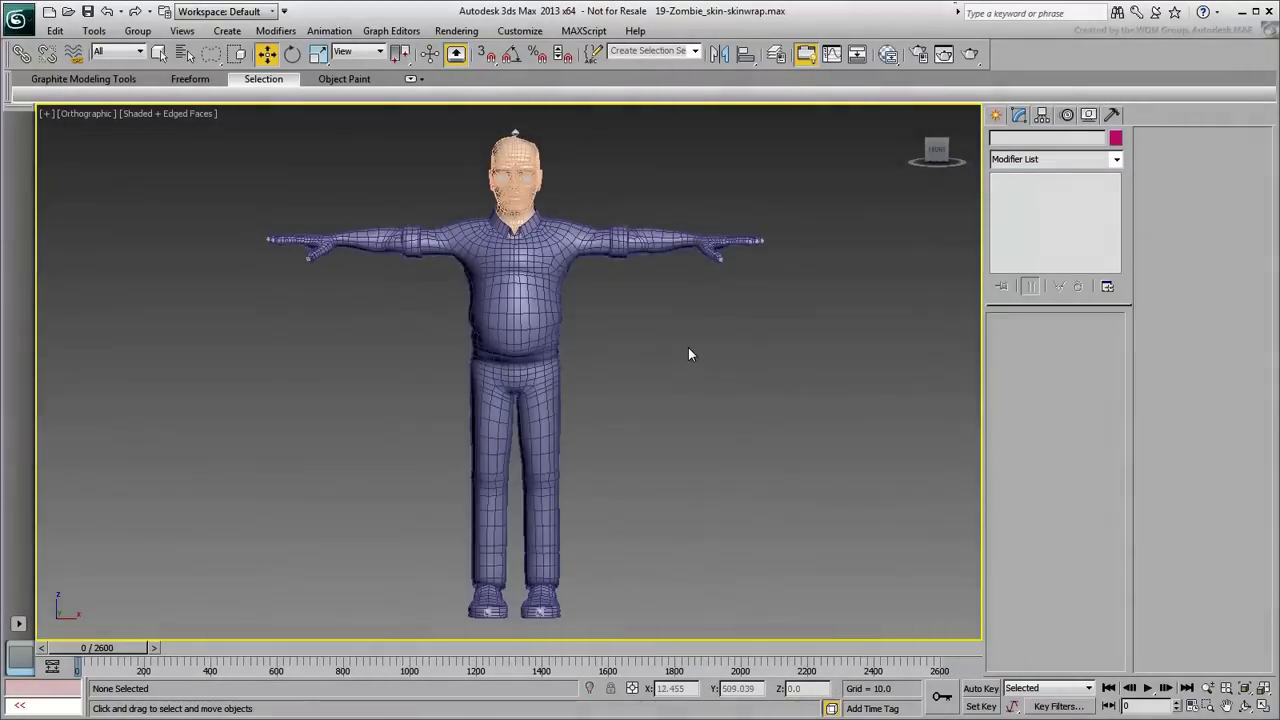
- Unhide the zombie_mesh object by name
right_click(687, 345)
click(733, 261)
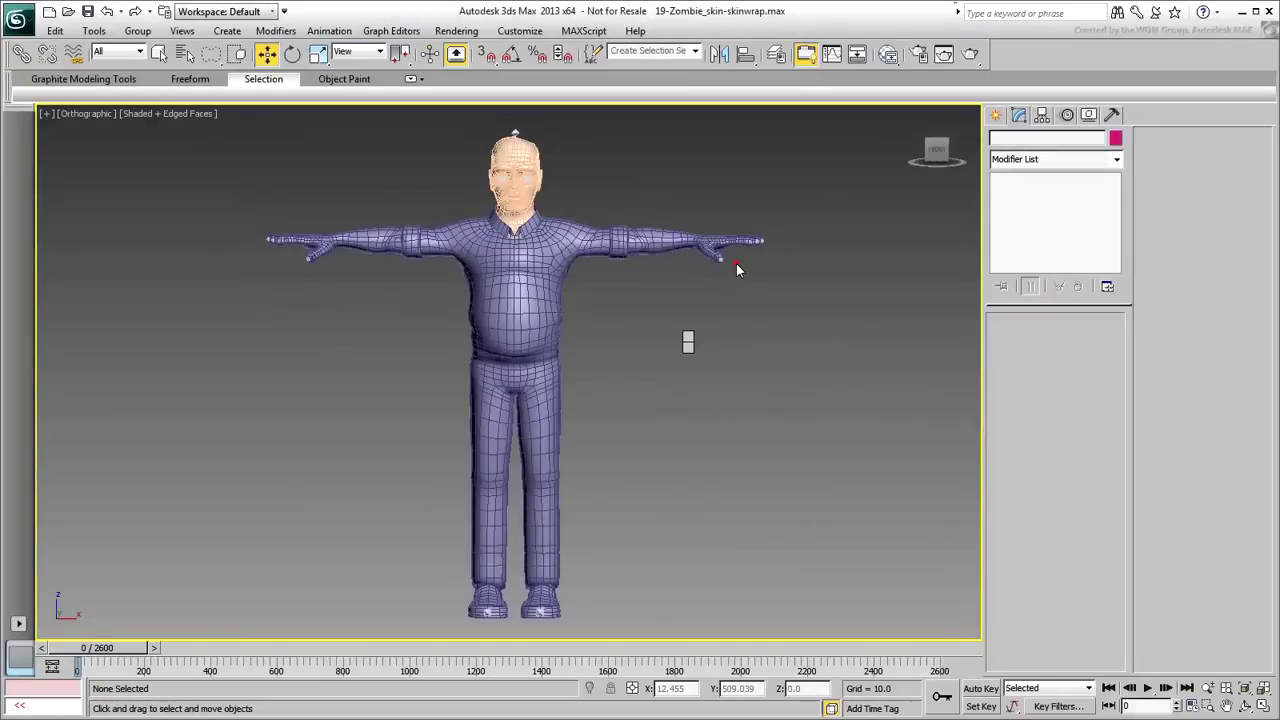
click(372, 217)
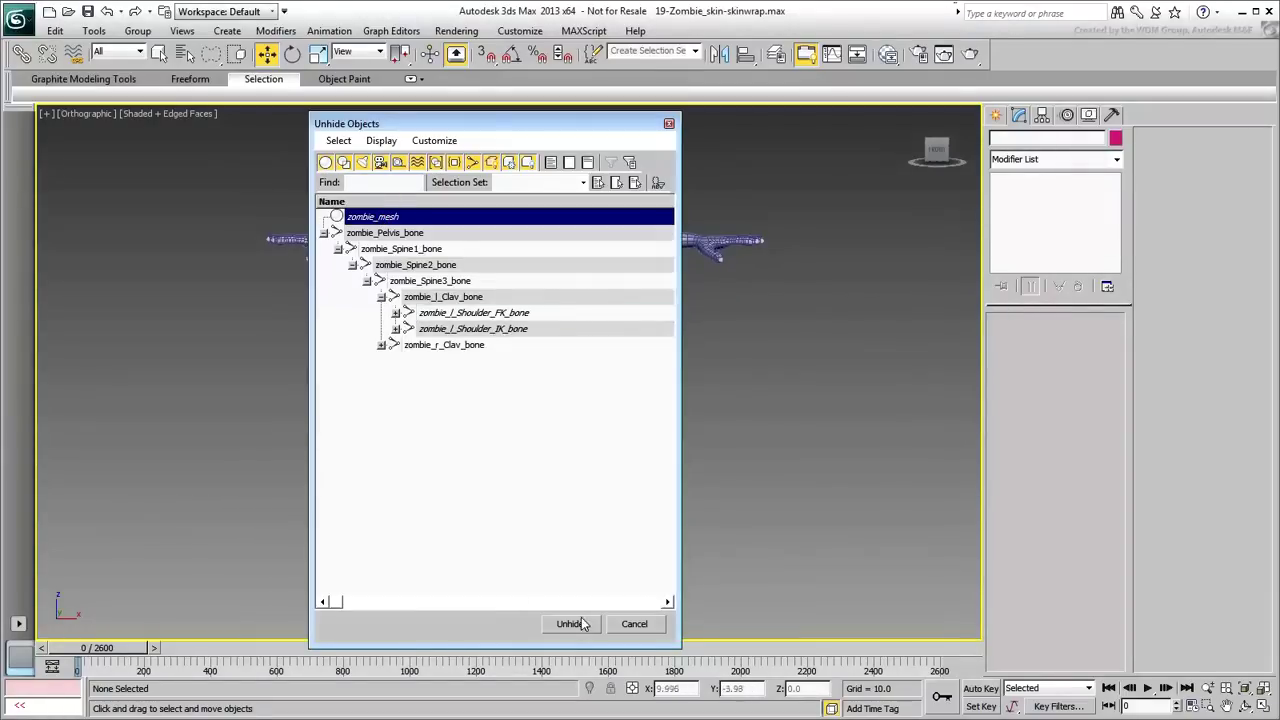
click(570, 623)
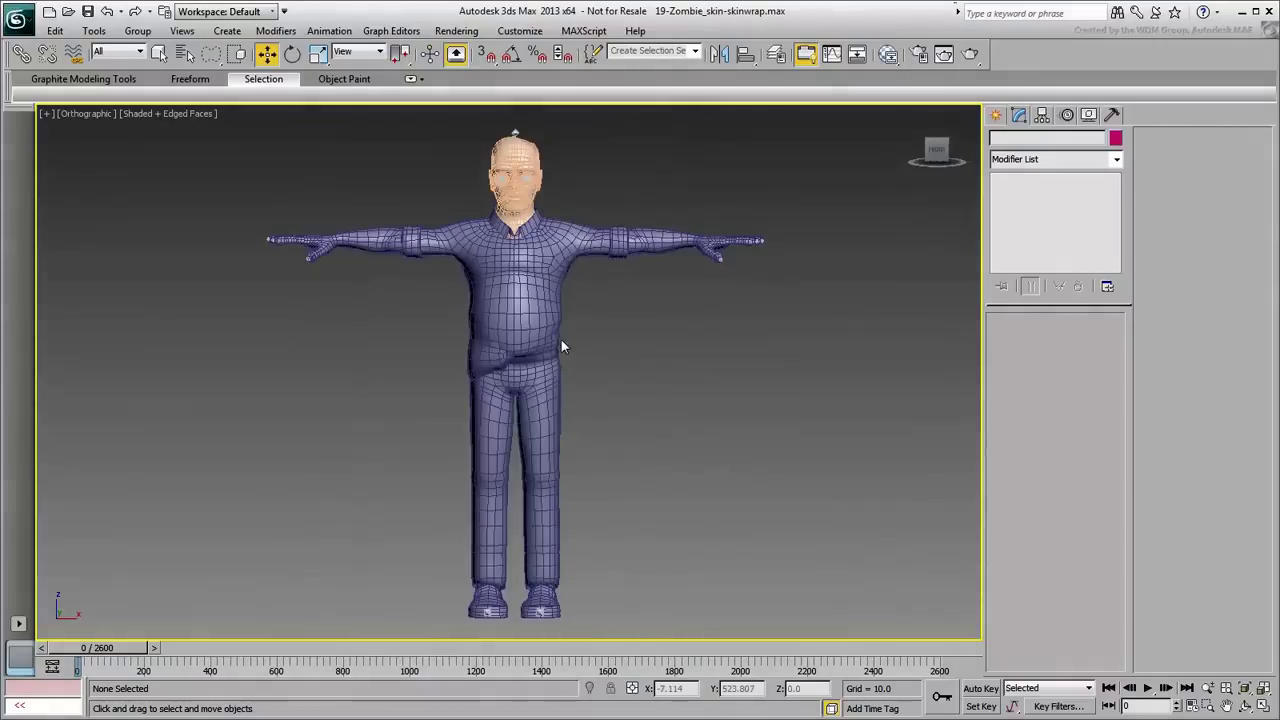
- Change zombie_proxy's object color to orange to tell it apart from the overlapping mesh, and deselect it
click(543, 328)
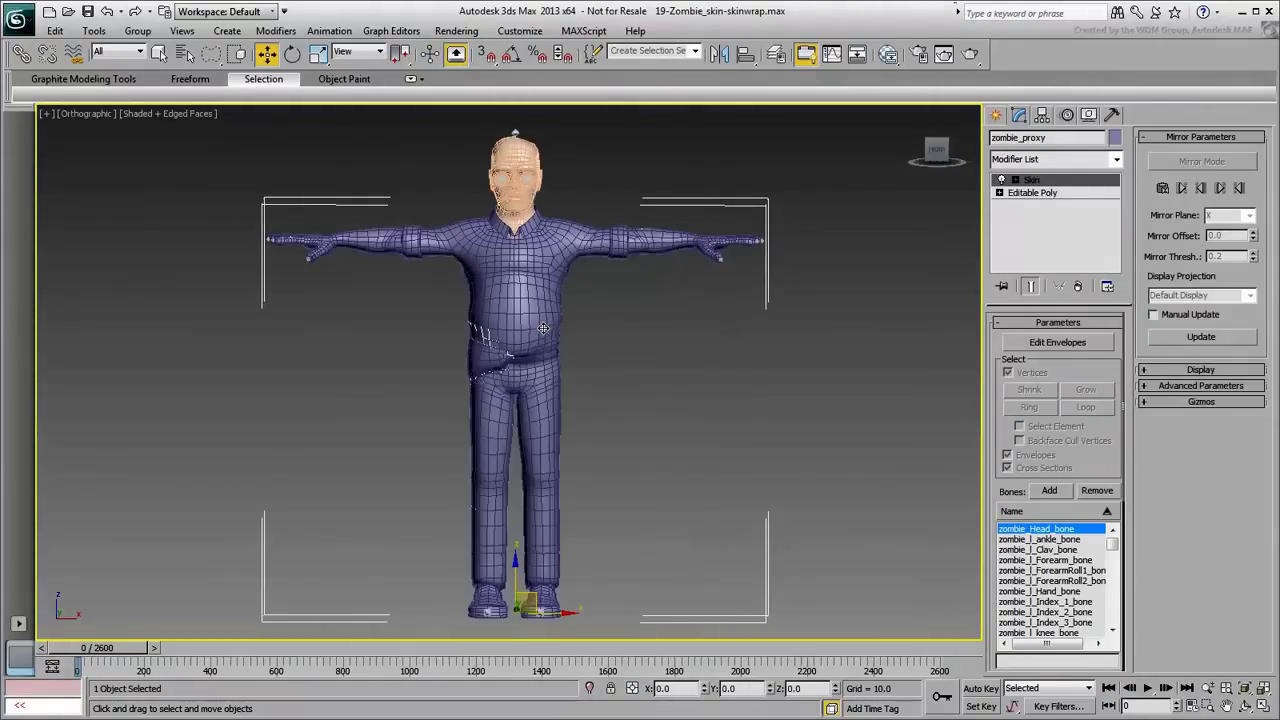
click(1112, 141)
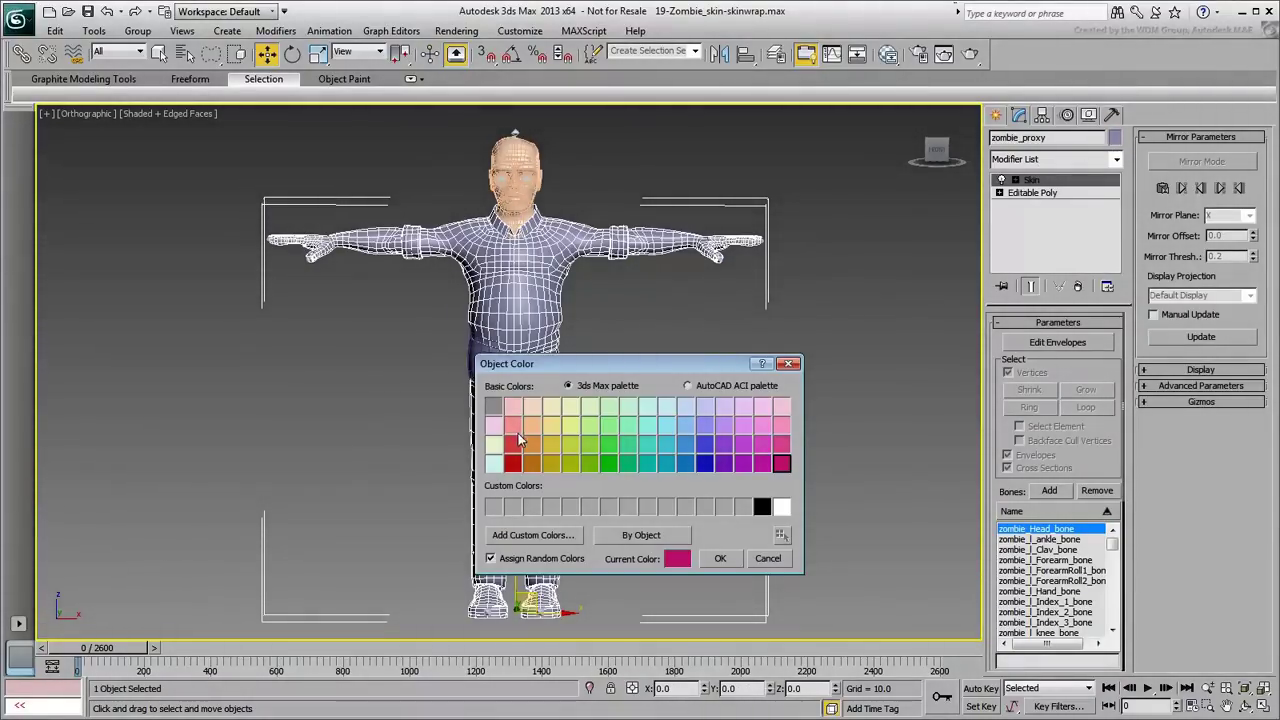
click(531, 444)
click(720, 559)
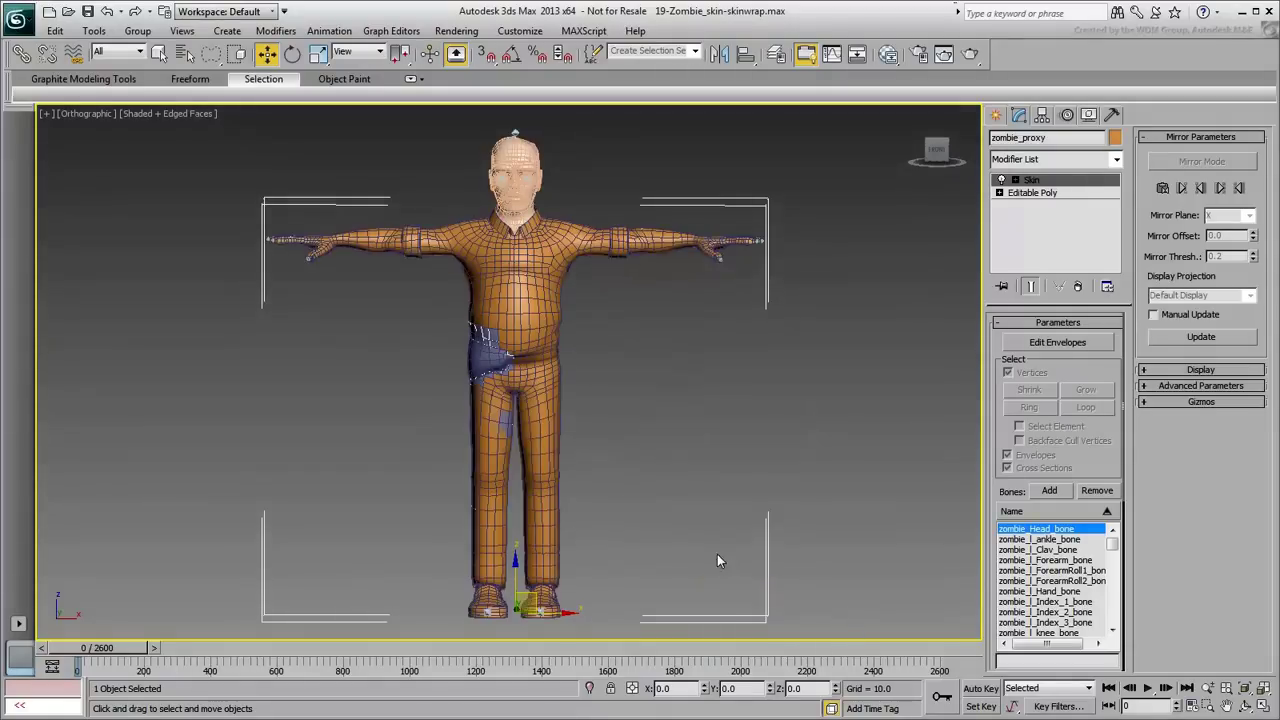
click(674, 425)
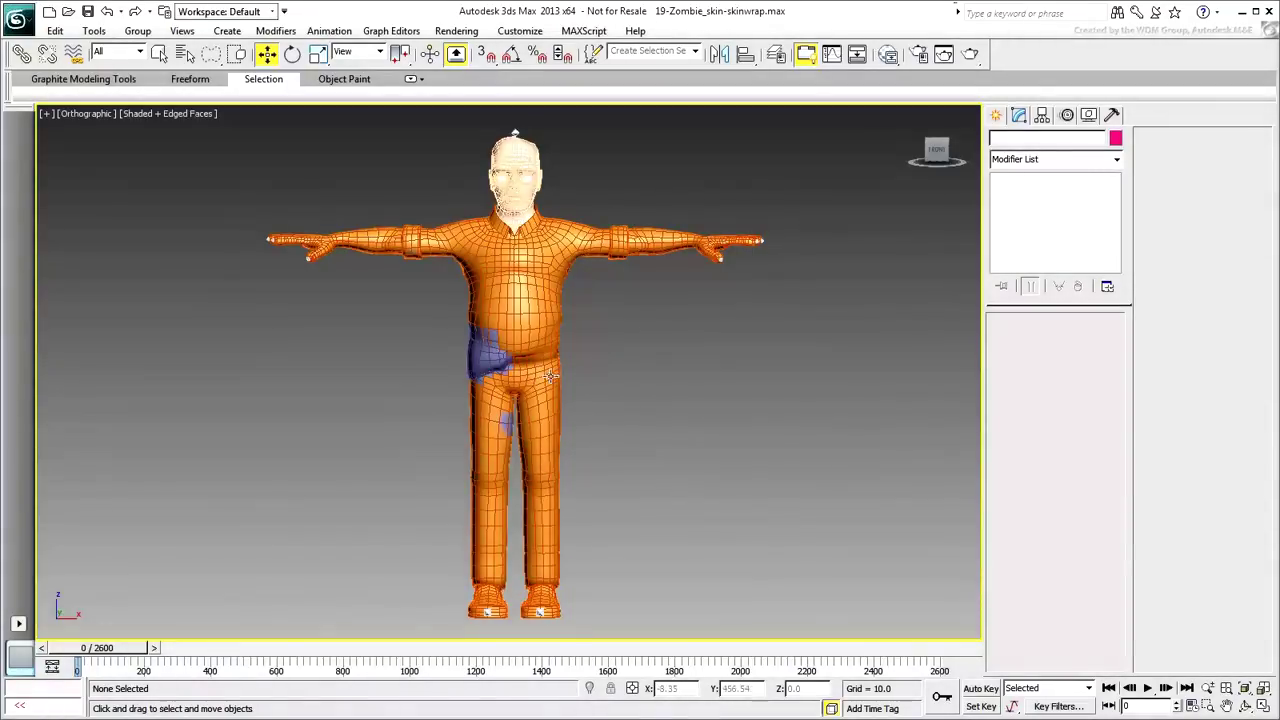
- Apply a Skin Wrap modifier to zombie_mesh
click(551, 376)
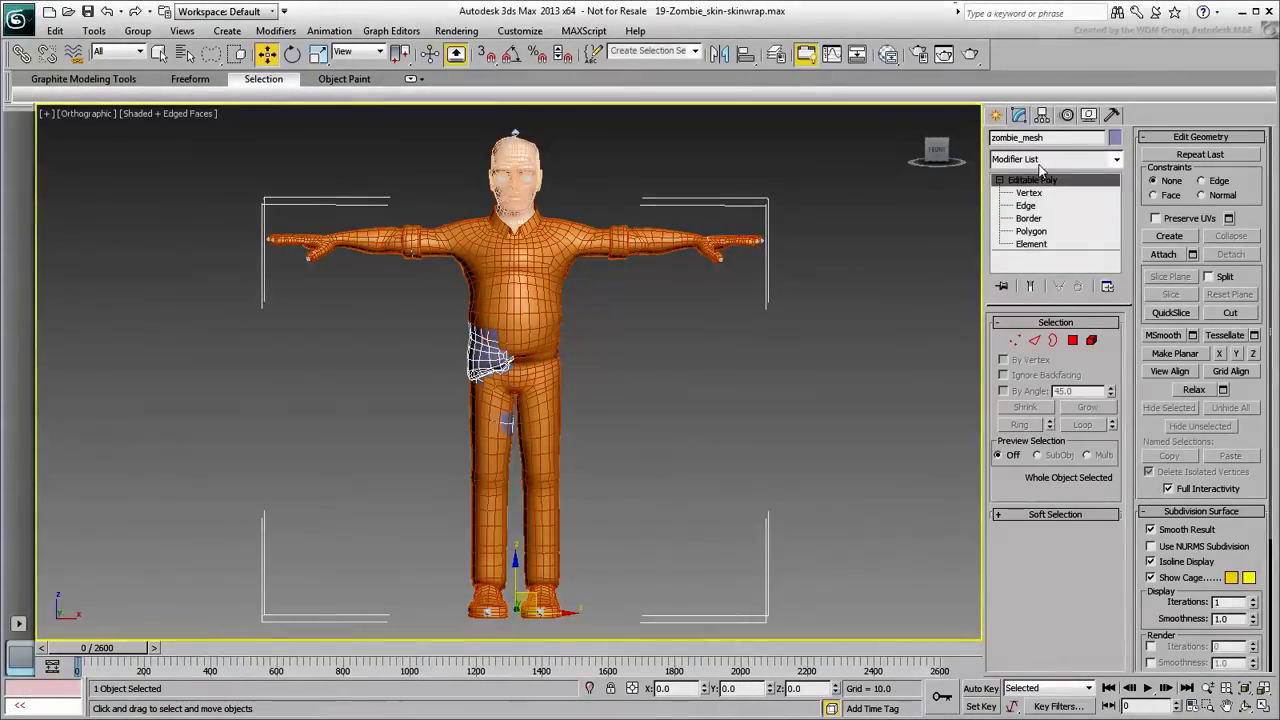
click(1055, 159)
scroll(1025, 528, down, 10)
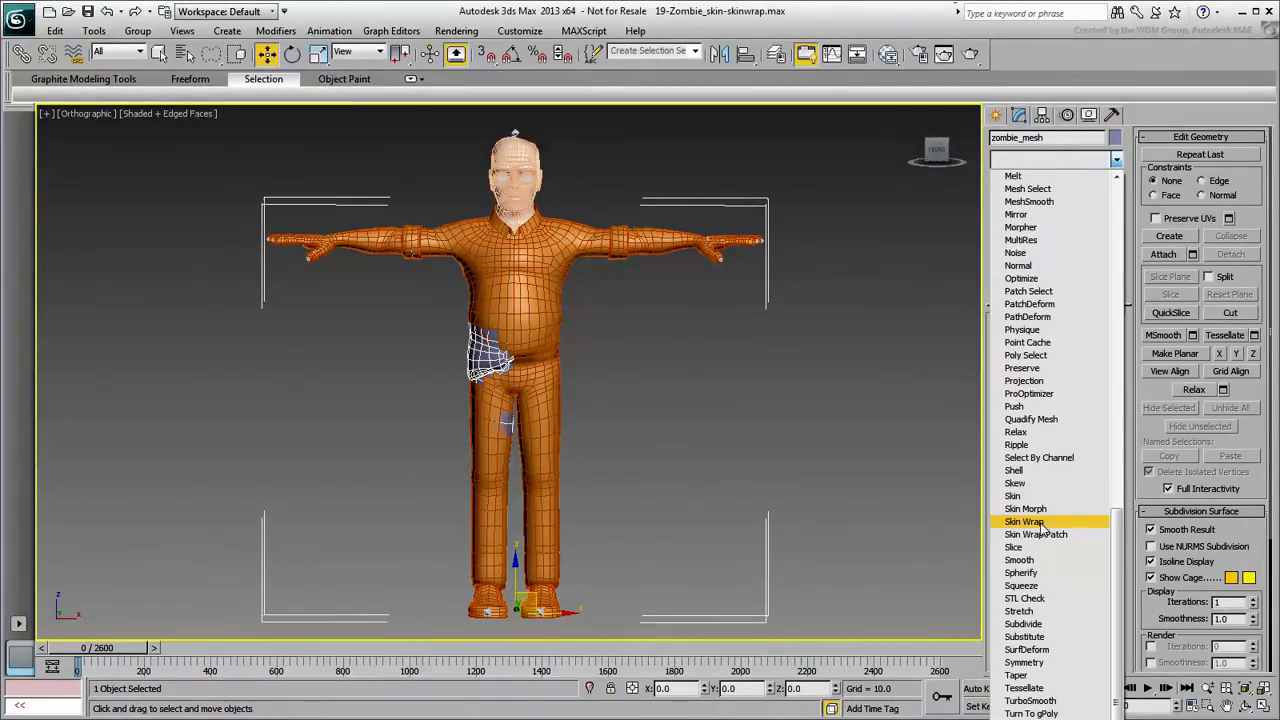
click(1054, 522)
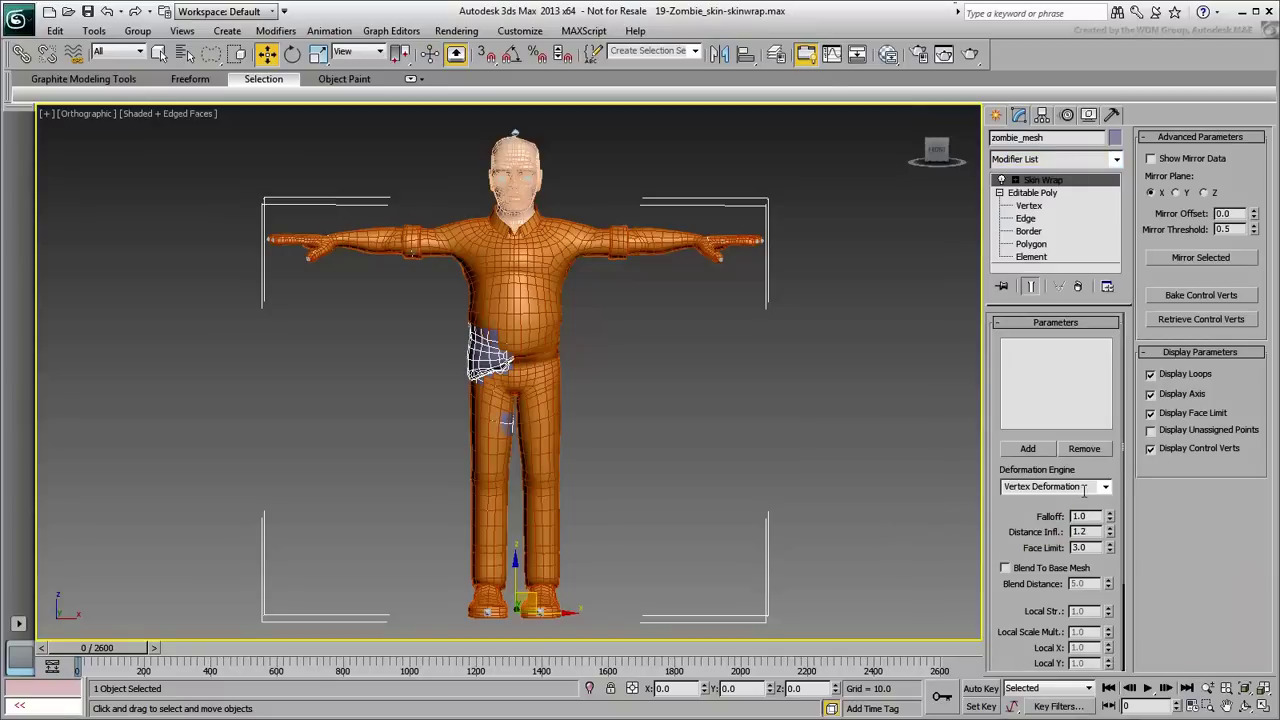
- Set the Skin Wrap's deformation engine to Face Deformation and its falloff to 0.001
click(1105, 487)
click(1036, 503)
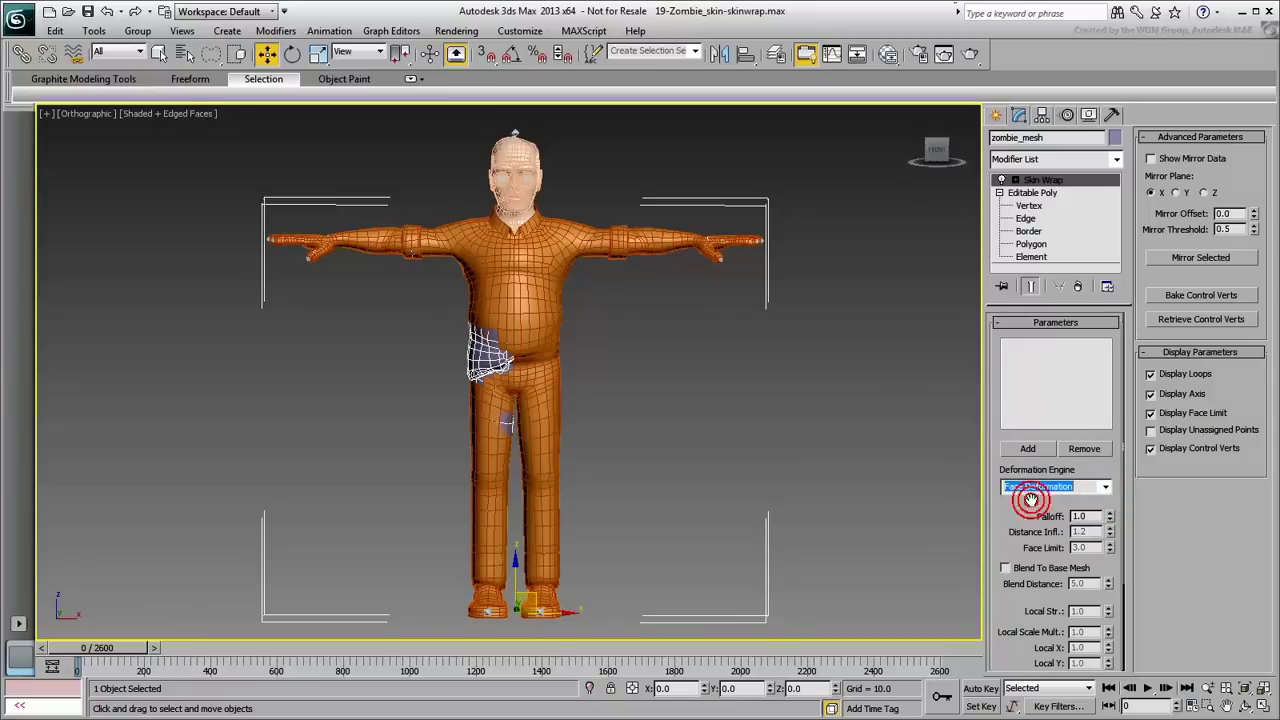
right_click(1109, 520)
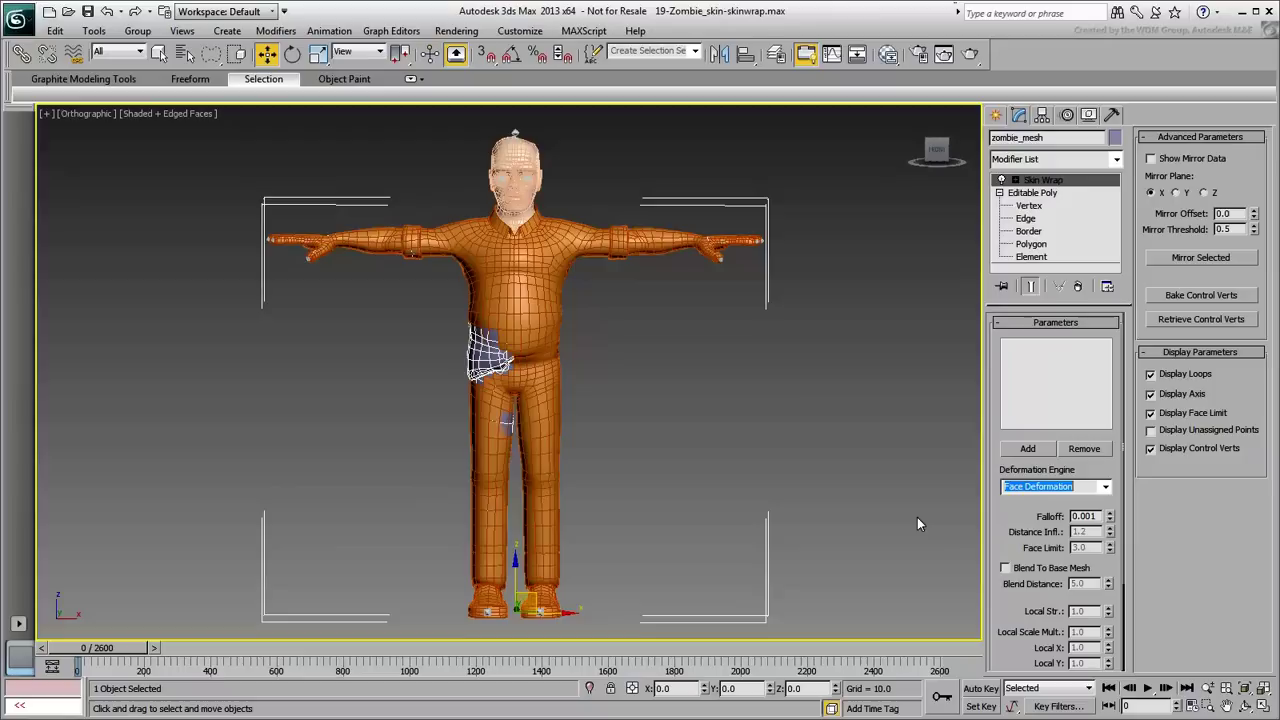
- Add zombie_proxy as the control object of zombie_mesh's Skin Wrap
click(1017, 452)
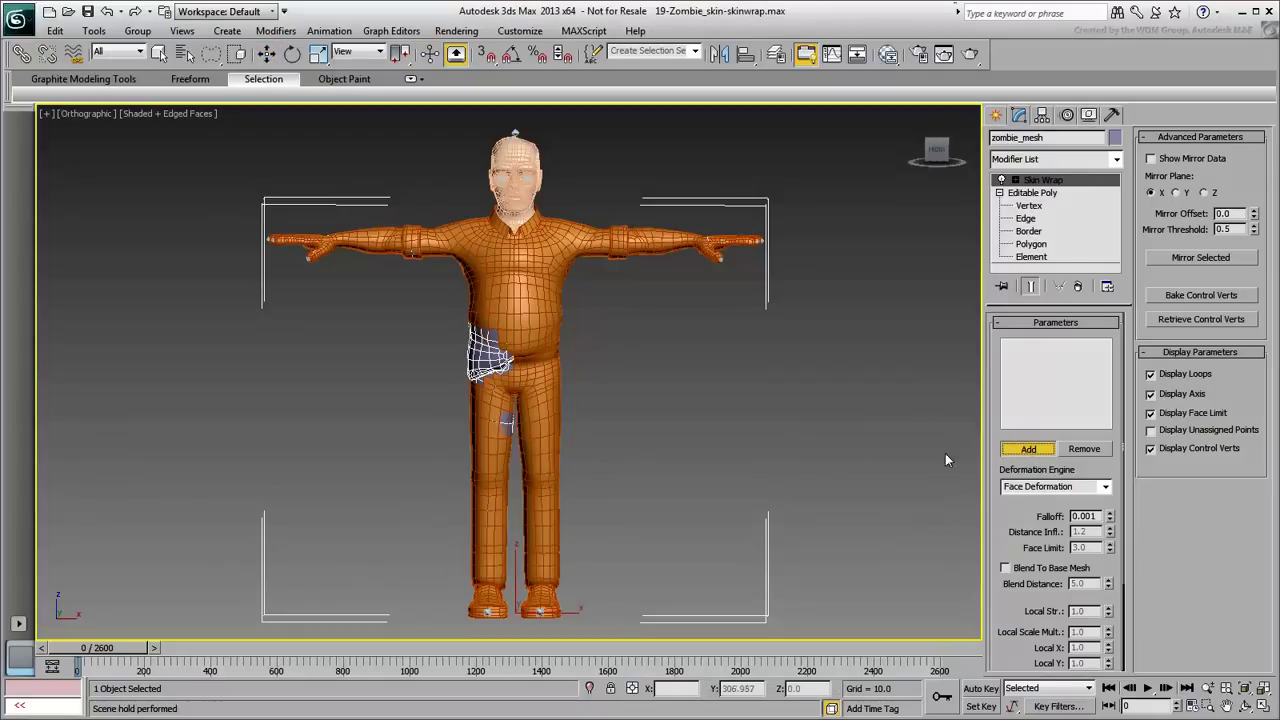
click(551, 340)
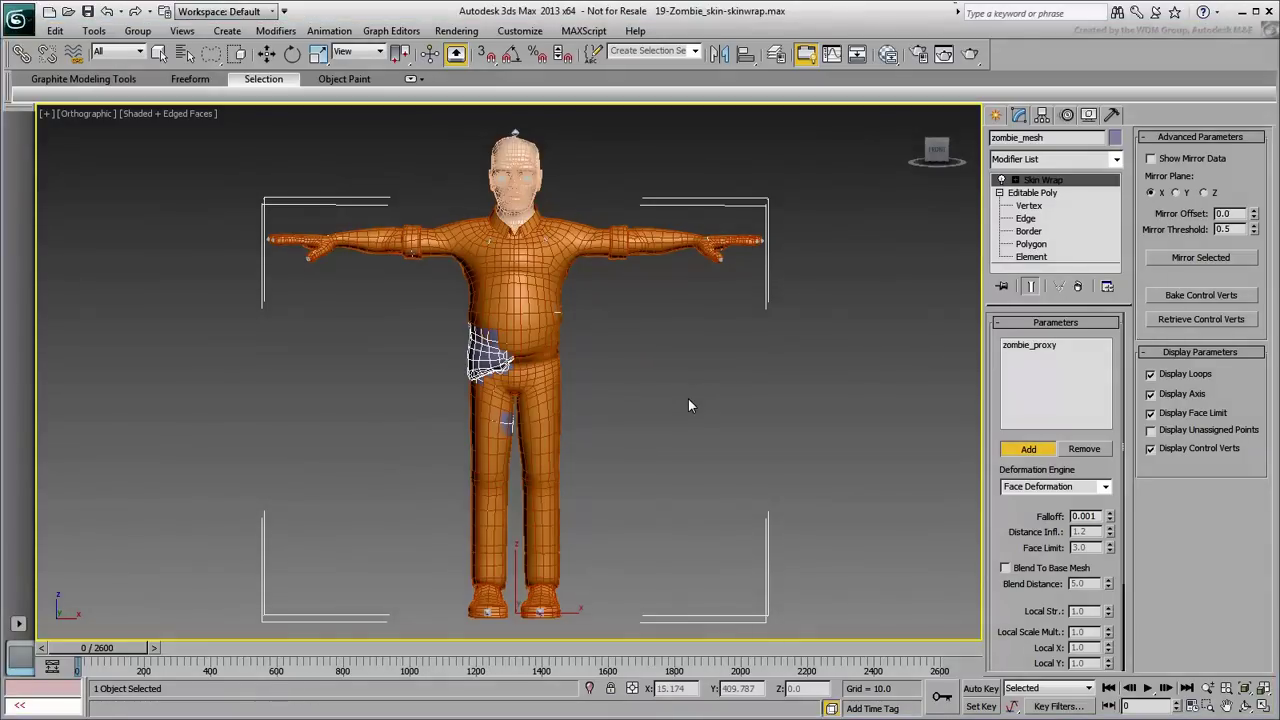
click(1025, 451)
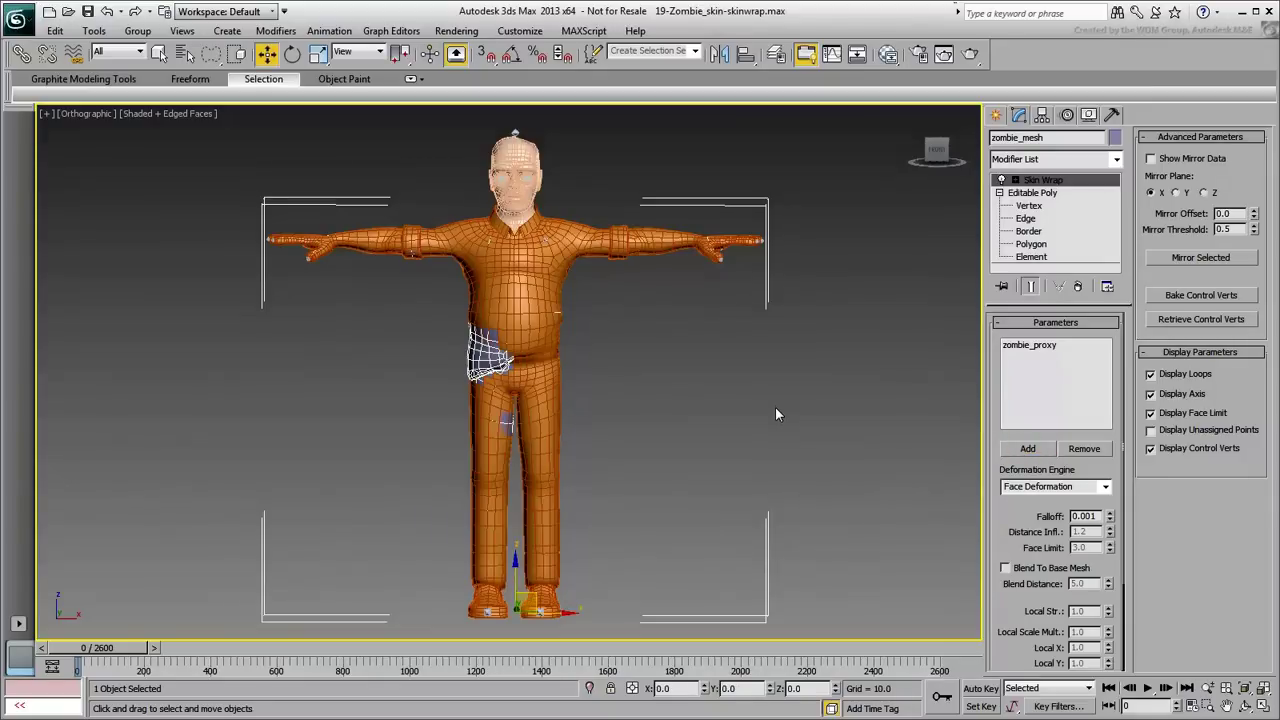
- Hide zombie_proxy so only zombie_mesh is displayed
click(549, 348)
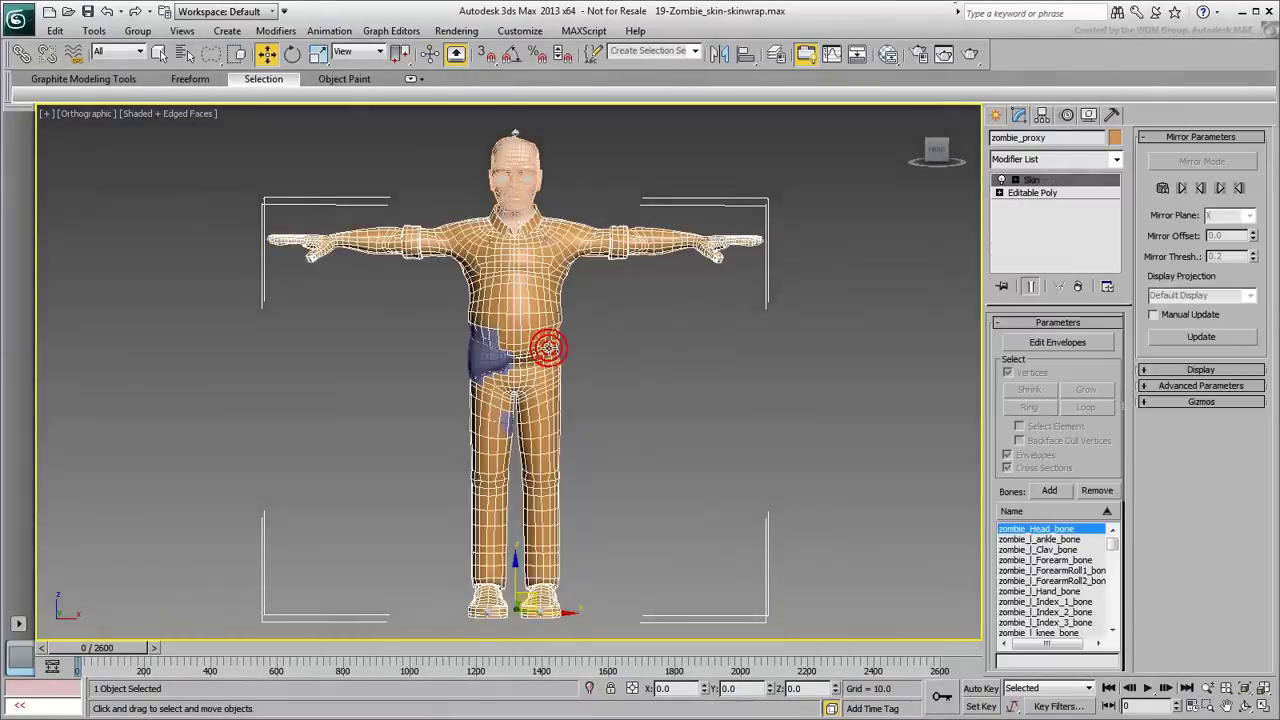
right_click(556, 344)
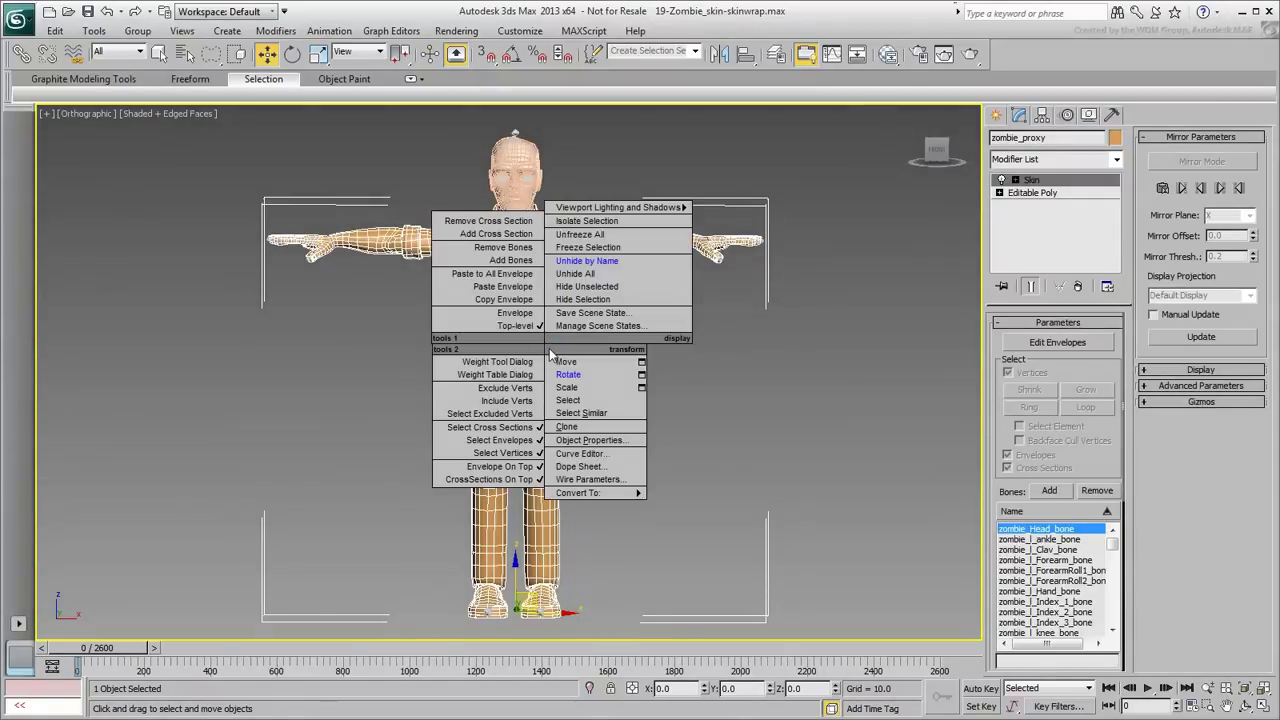
click(597, 307)
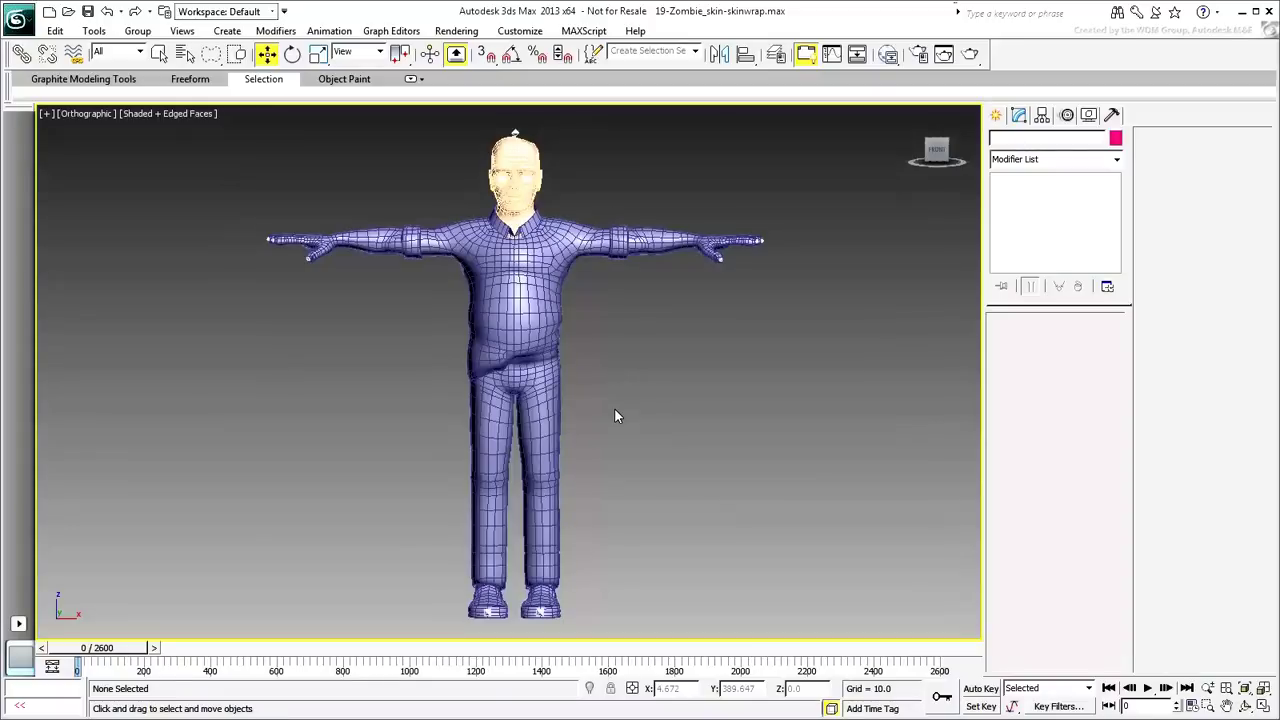
- Scrub the animation to frame 773 and examine how zombie_mesh deforms around the belly and hips
drag(100, 652, 250, 666)
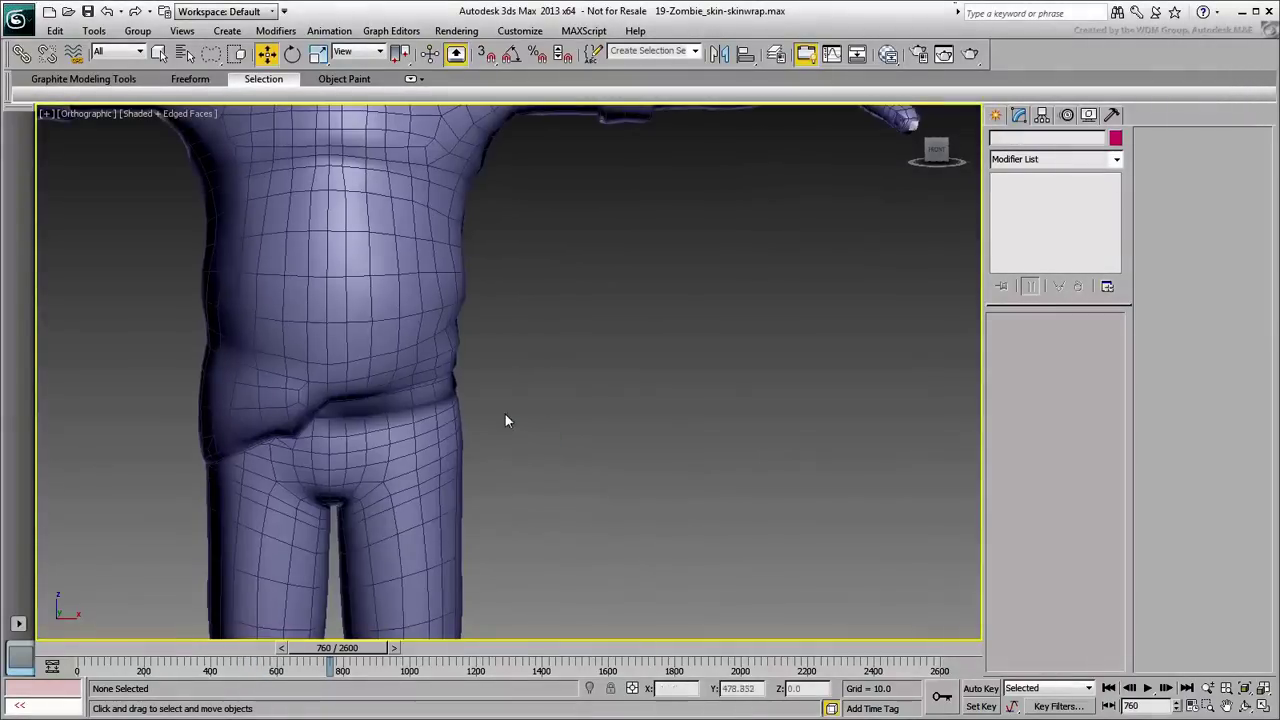
click(416, 430)
click(416, 430)
alt+middle_drag(416, 430, 498, 424)
mouse_move(337, 648)
mouse_down()
mouse_move(312, 648)
mouse_move(386, 652)
mouse_move(339, 655)
mouse_up()
key(w)
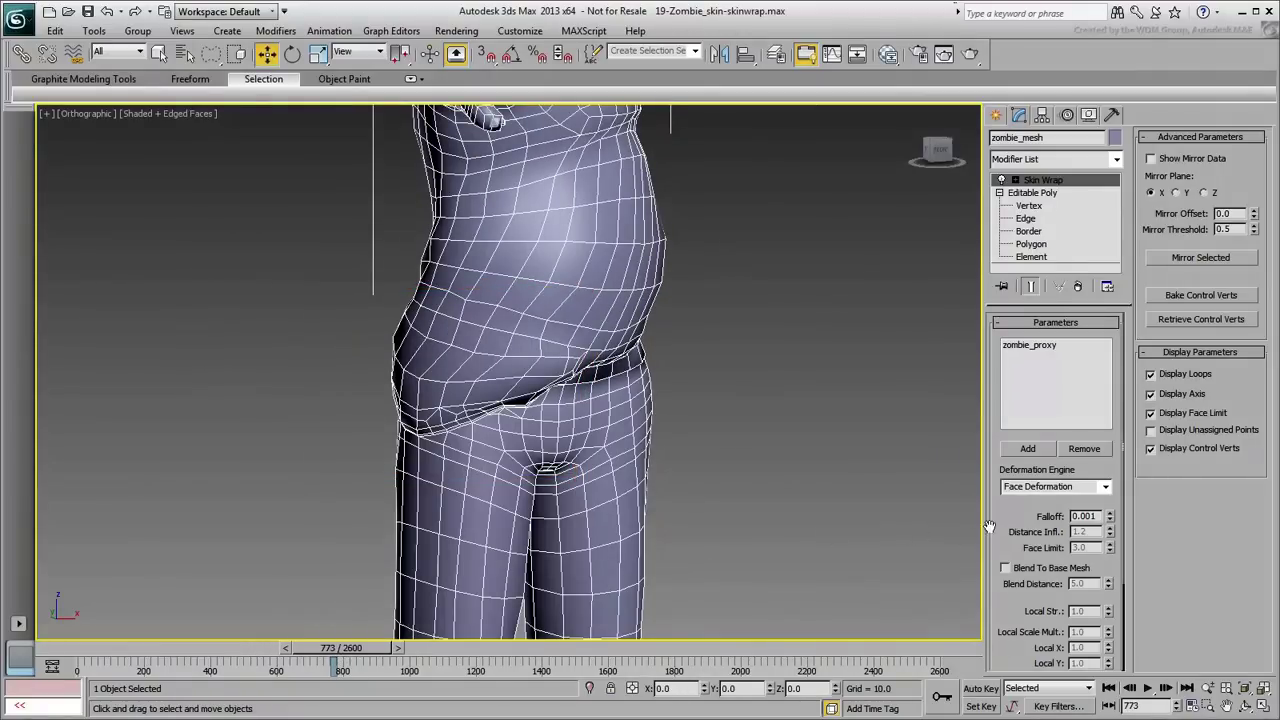
- At frame 2, convert zombie_mesh's Skin Wrap to a Skin modifier and delete the Skin Wrap from the stack
drag(988, 527, 988, 335)
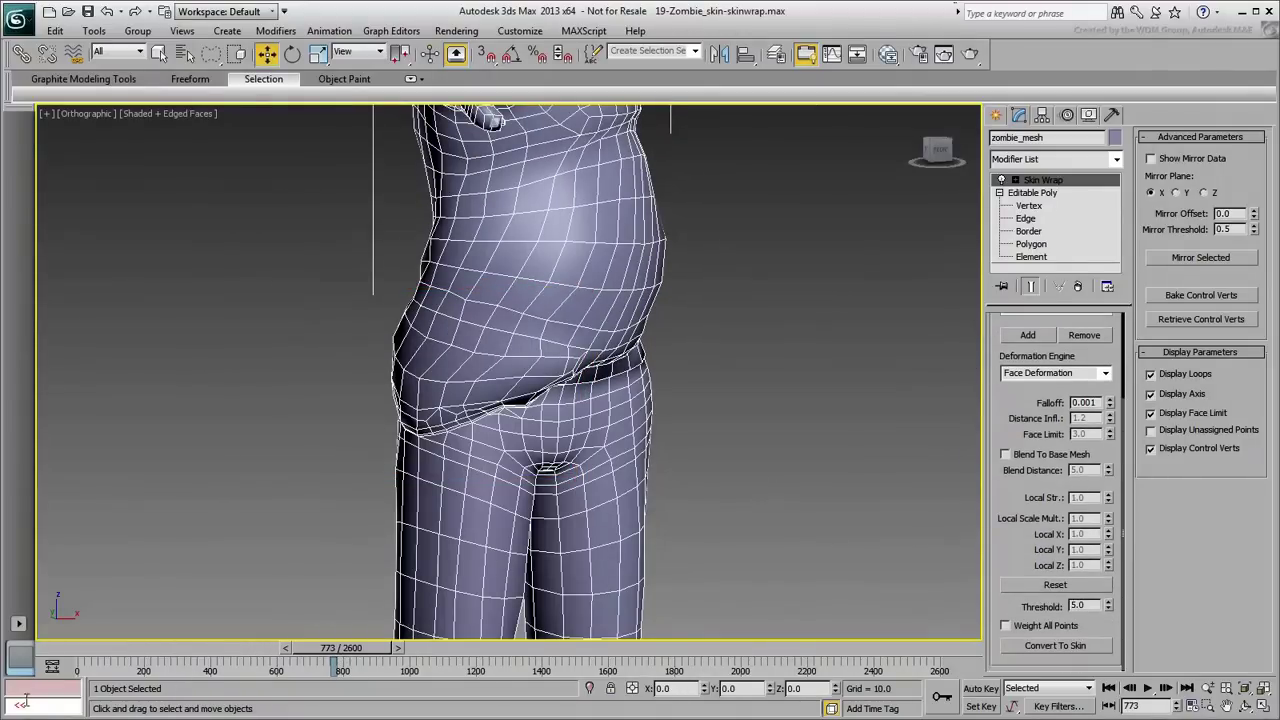
click(51, 650)
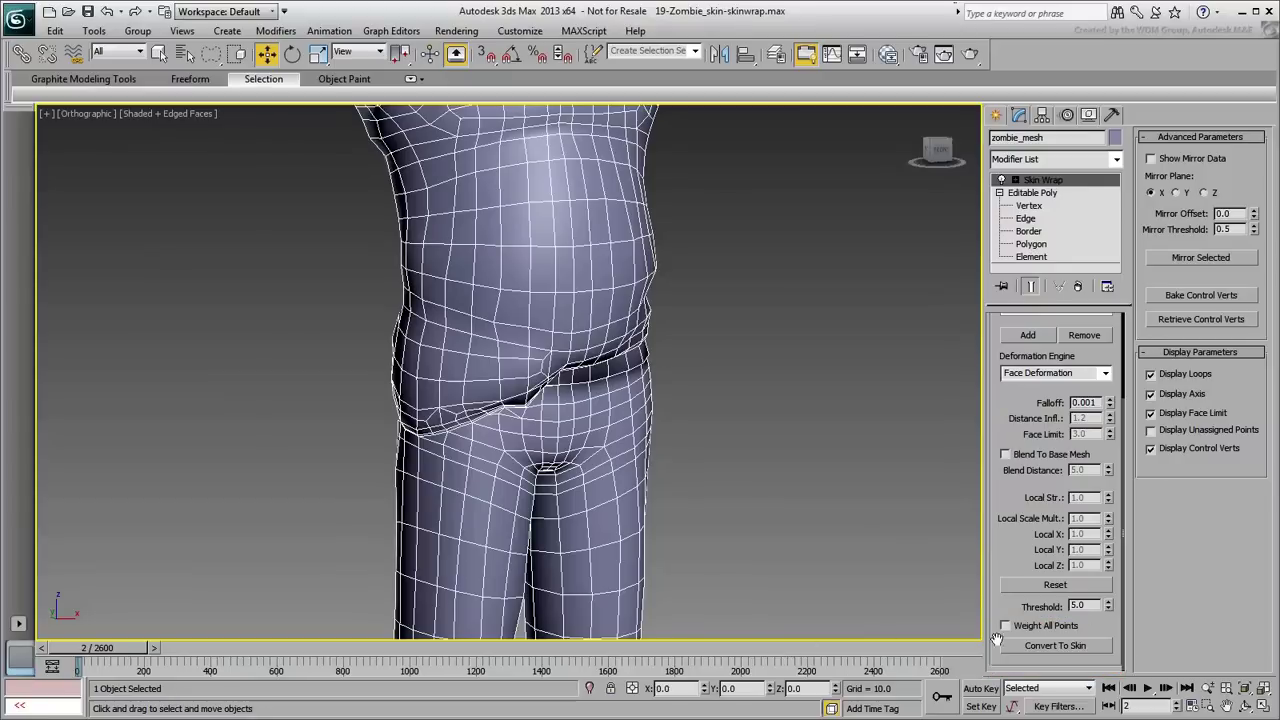
click(1072, 649)
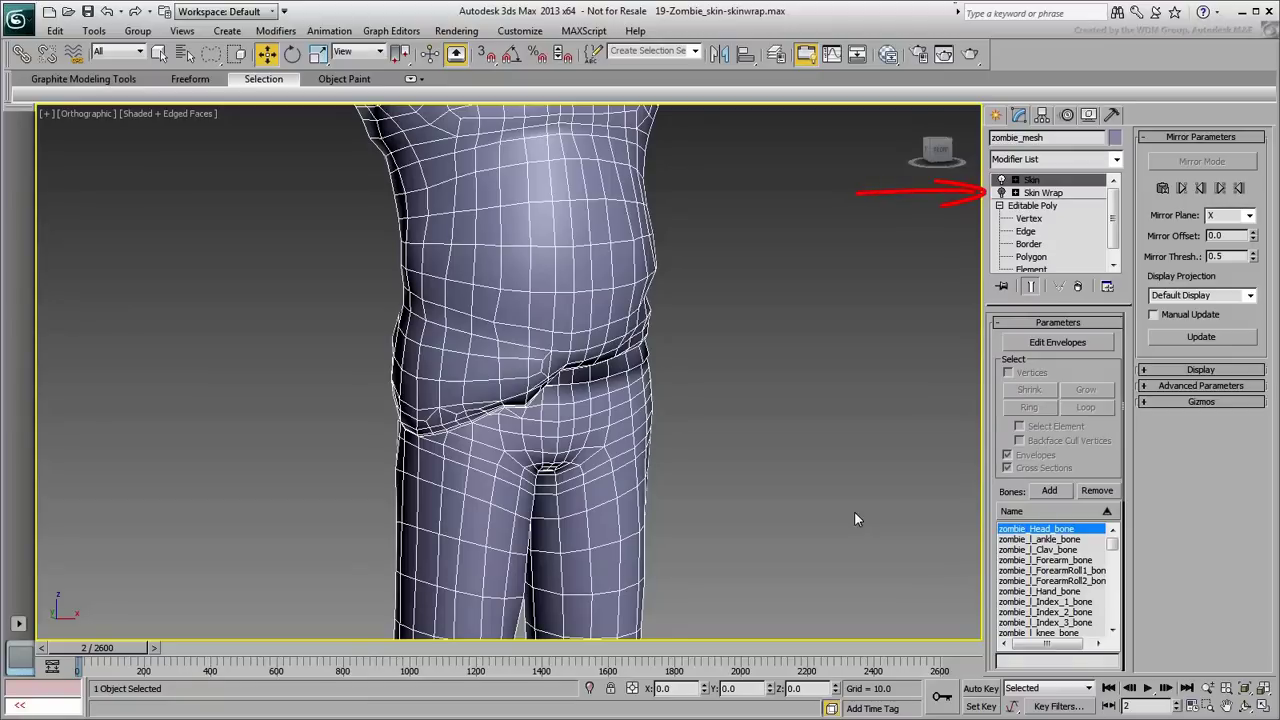
click(1066, 193)
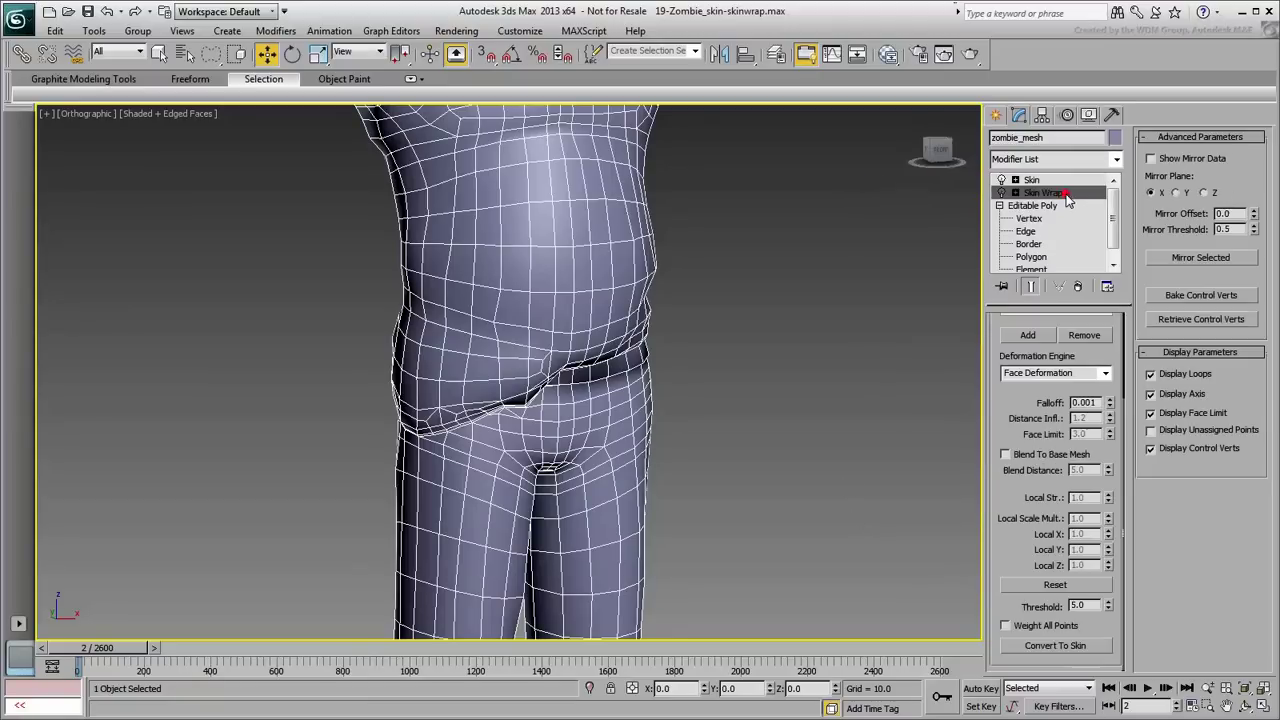
click(1078, 288)
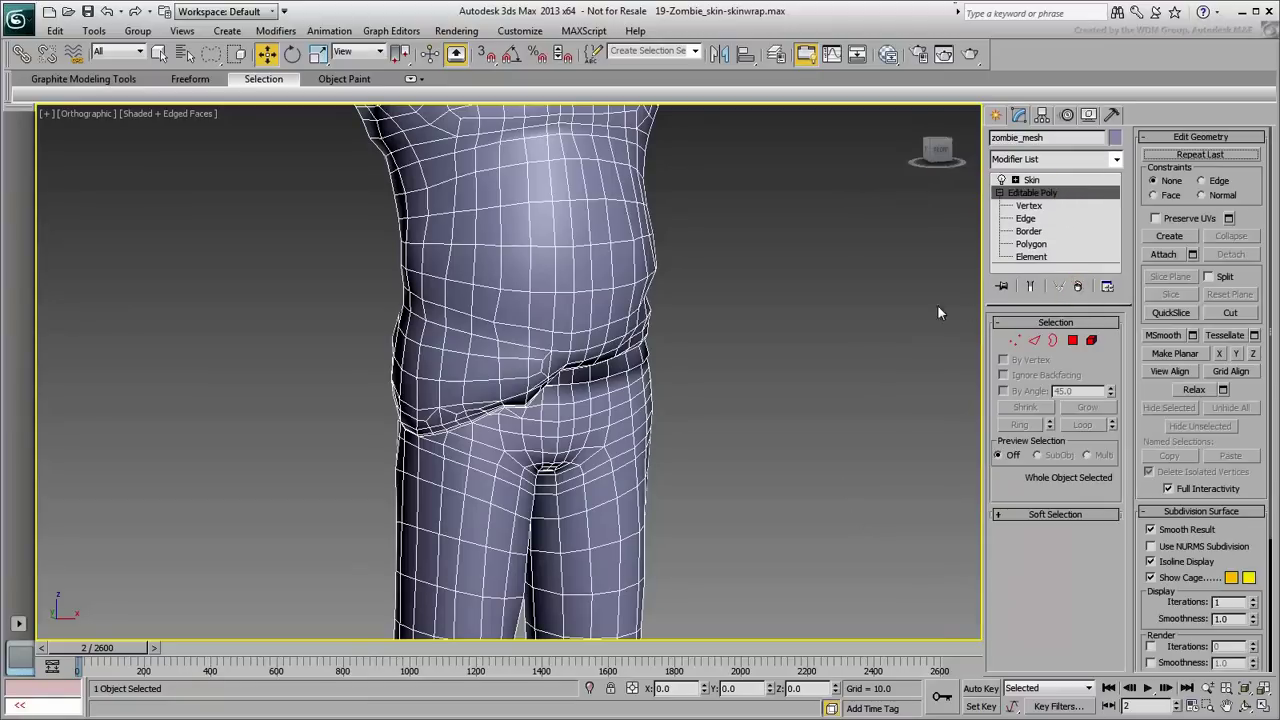
- Start envelope editing on zombie_mesh's Skin modifier with vertex selection enabled
click(1058, 179)
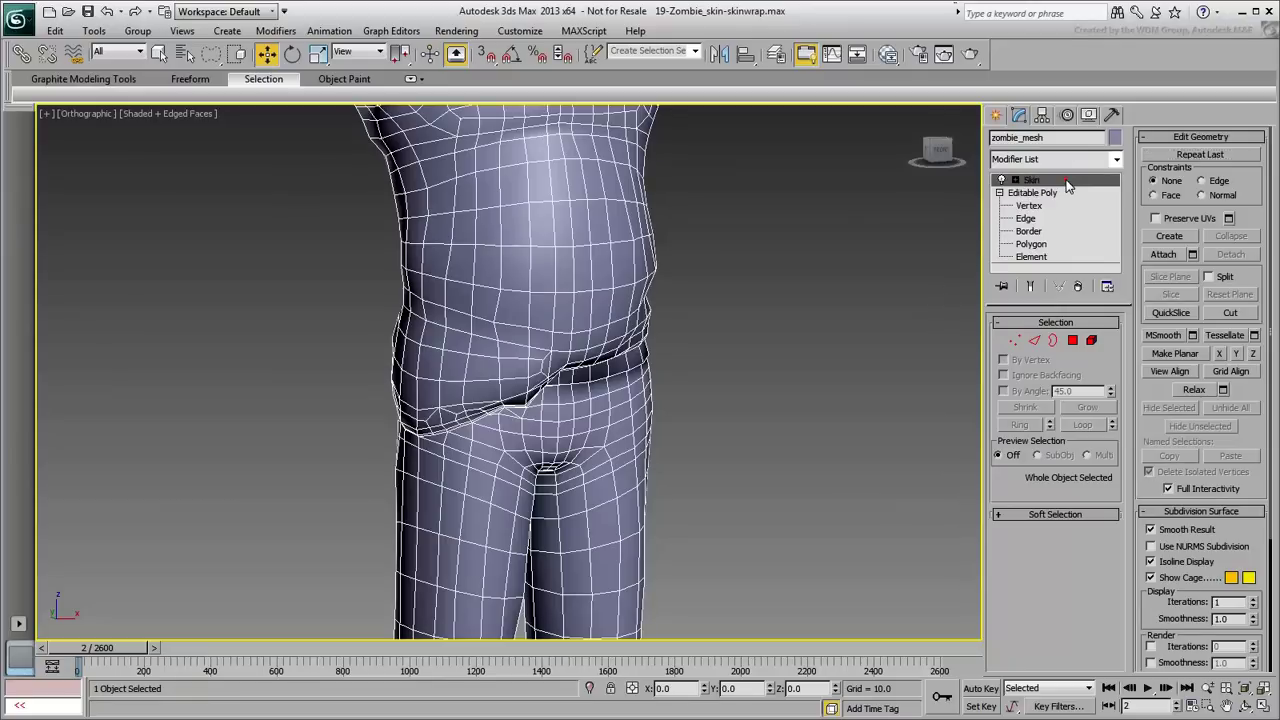
click(1050, 342)
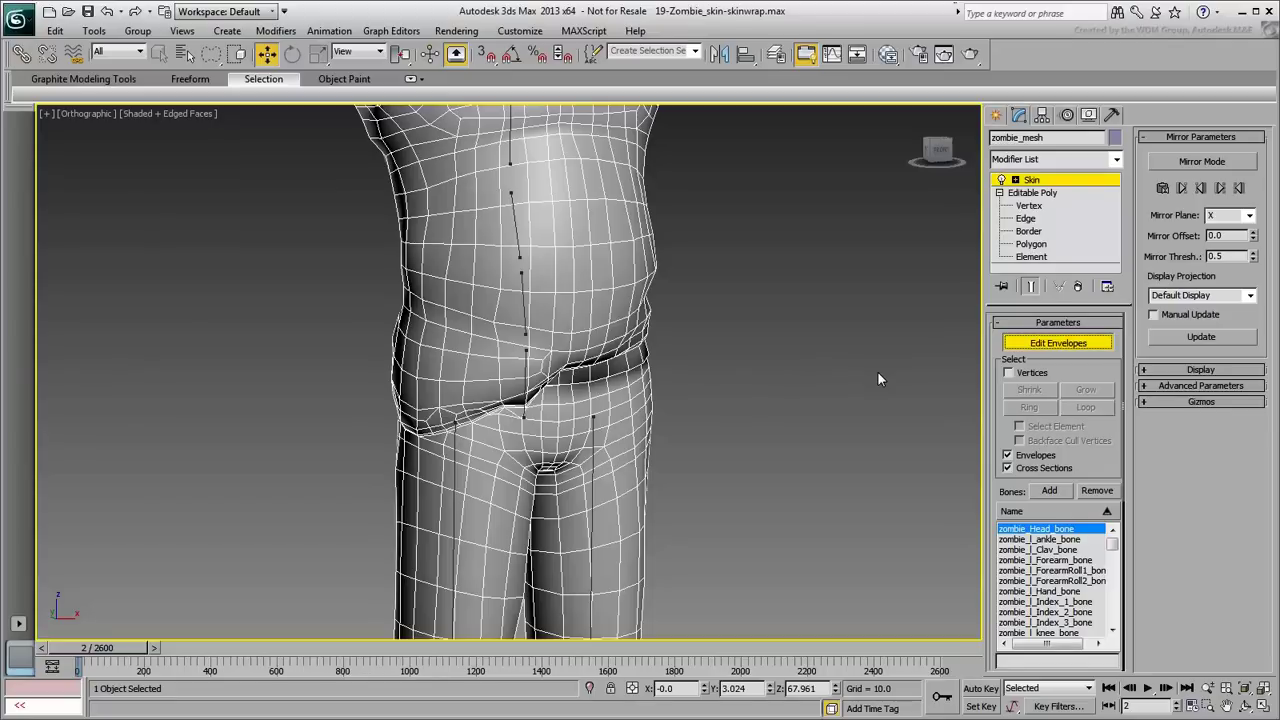
click(1007, 372)
- Turn on Show No Envelopes in the Skin display settings and show the weights of zombie_l_thigh_bone
click(1201, 369)
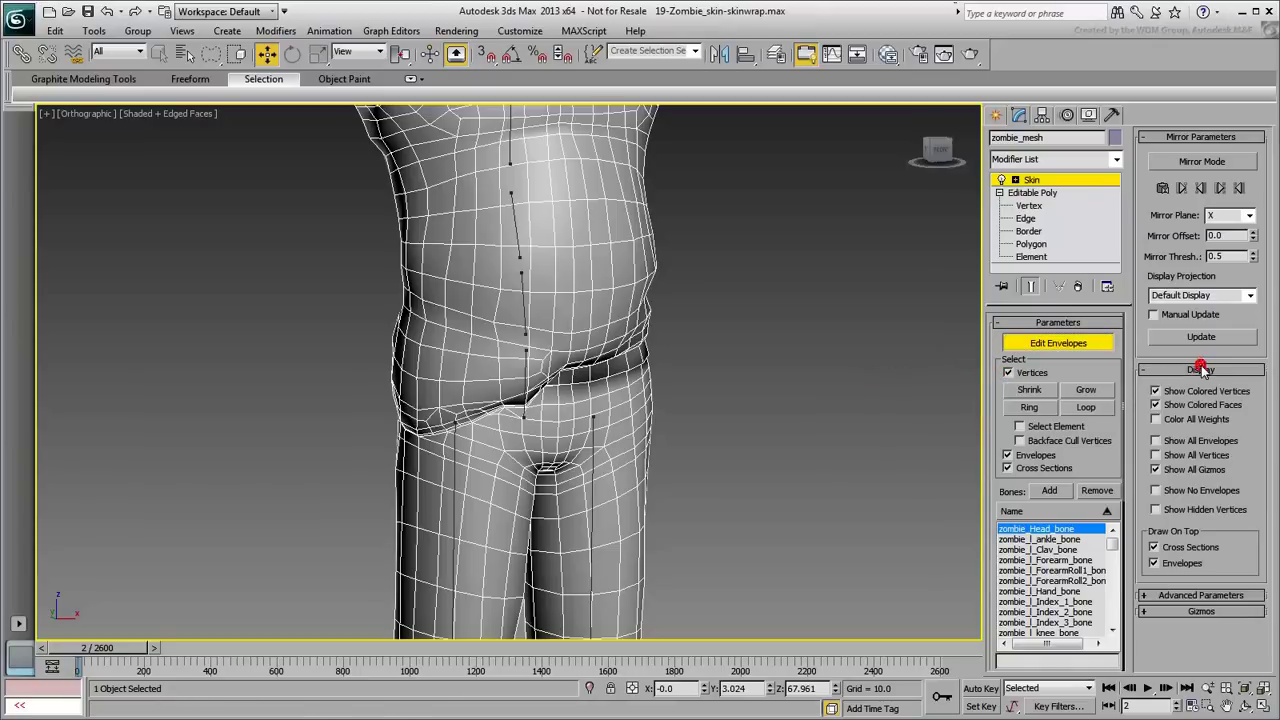
click(1156, 490)
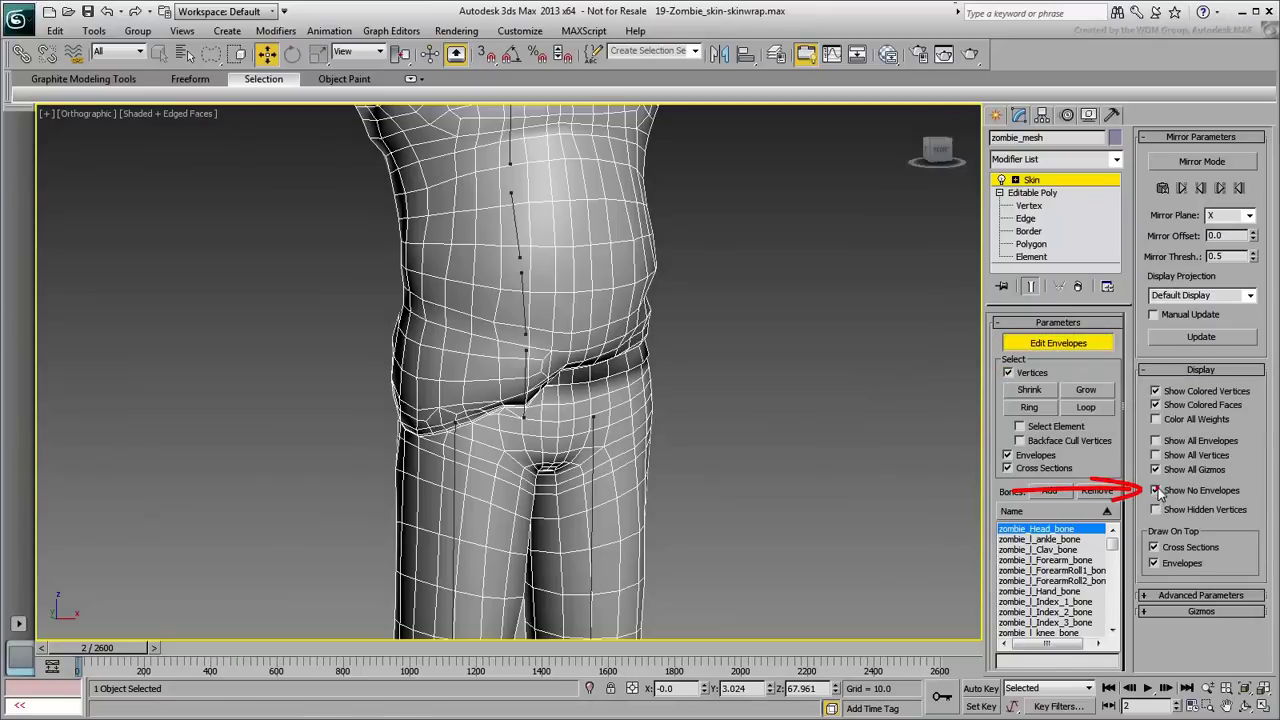
click(594, 472)
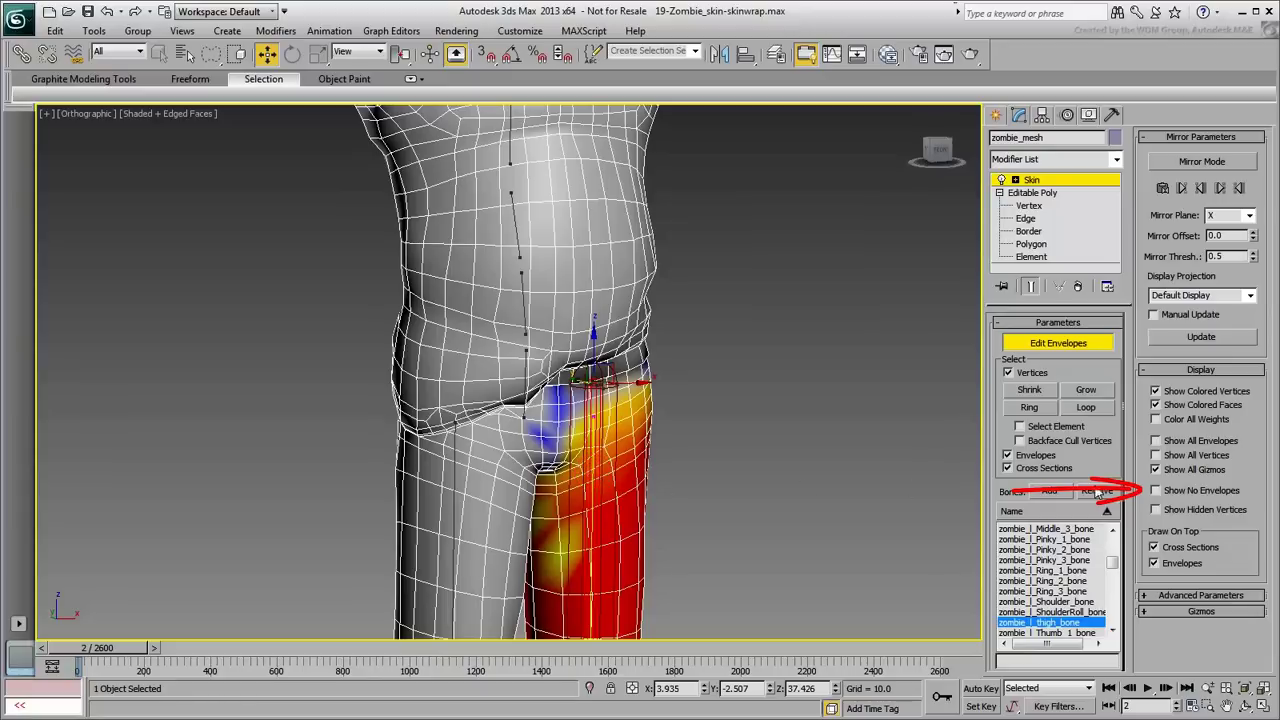
click(790, 463)
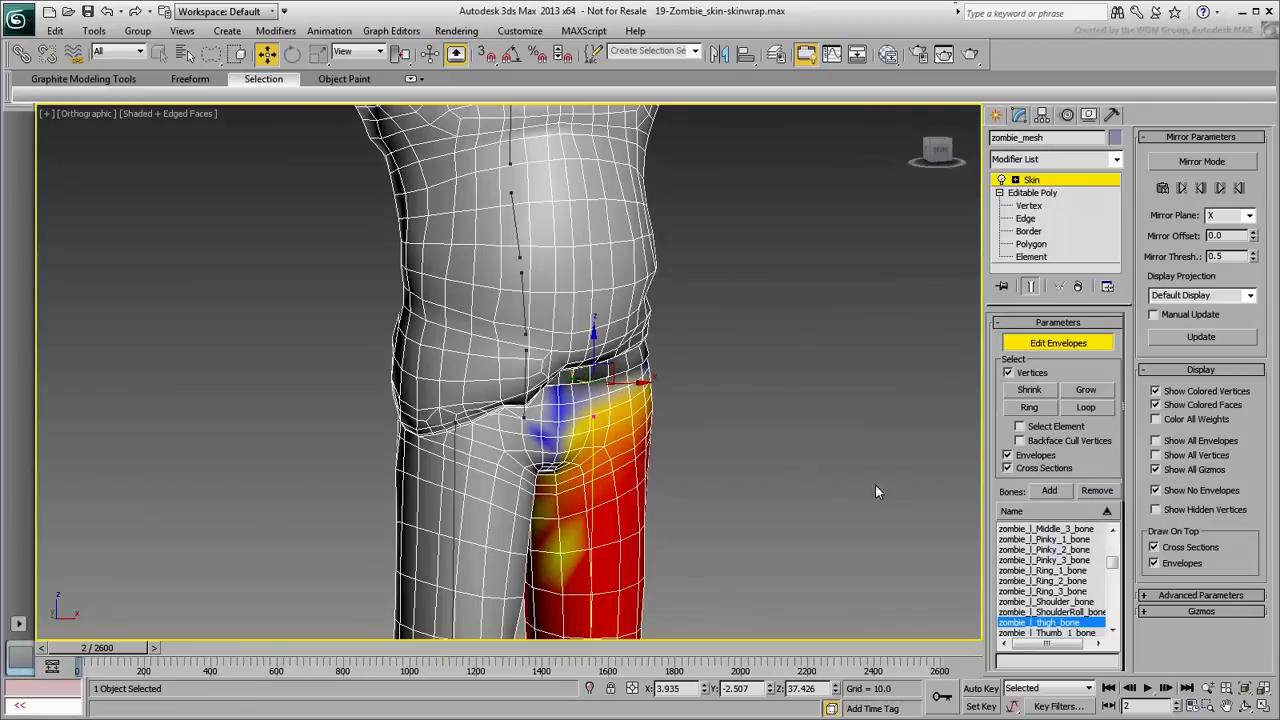
- Set the Skin modifier's Bone Affect Limit to 4 in the Advanced Parameters
click(1198, 595)
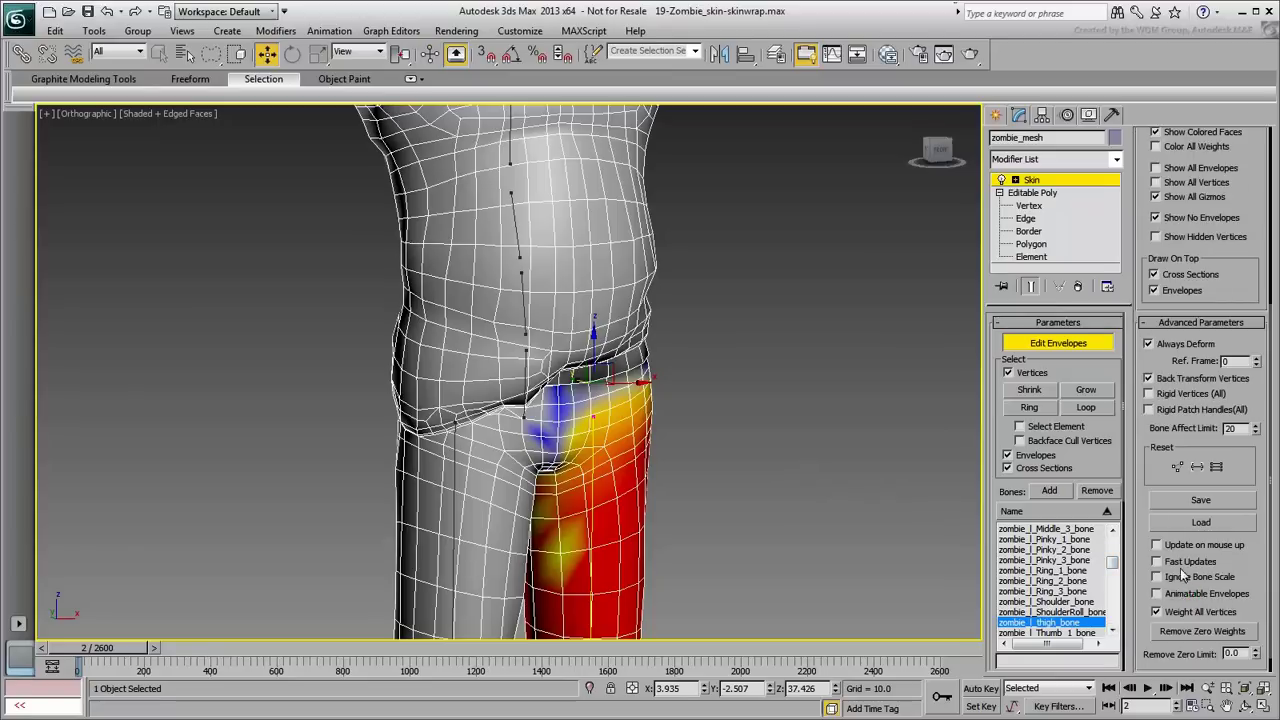
text(4)
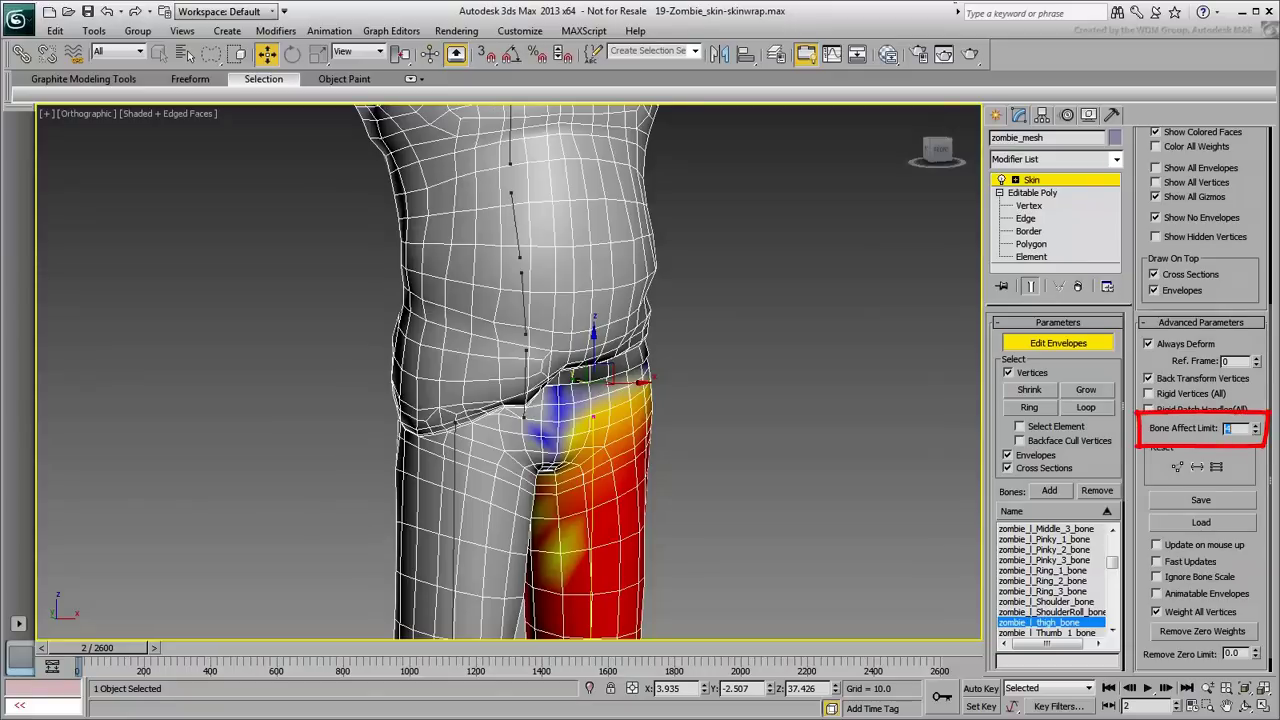
click(820, 414)
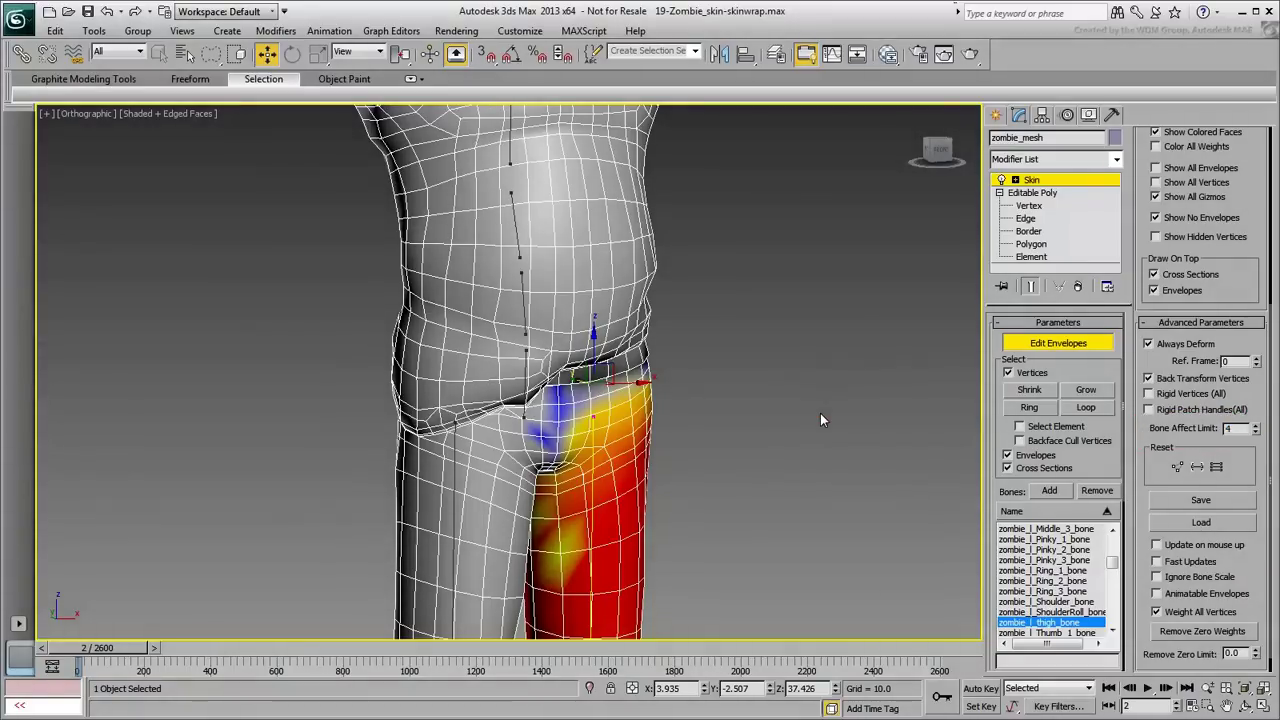
- At frame 651, select the vertices along the shirt's lower edge at the character's right hip and correct their weights for zombie_Spine1_bone
middle_drag(478, 440, 503, 448)
scroll(508, 360, up, 4)
drag(114, 649, 318, 648)
key(w)
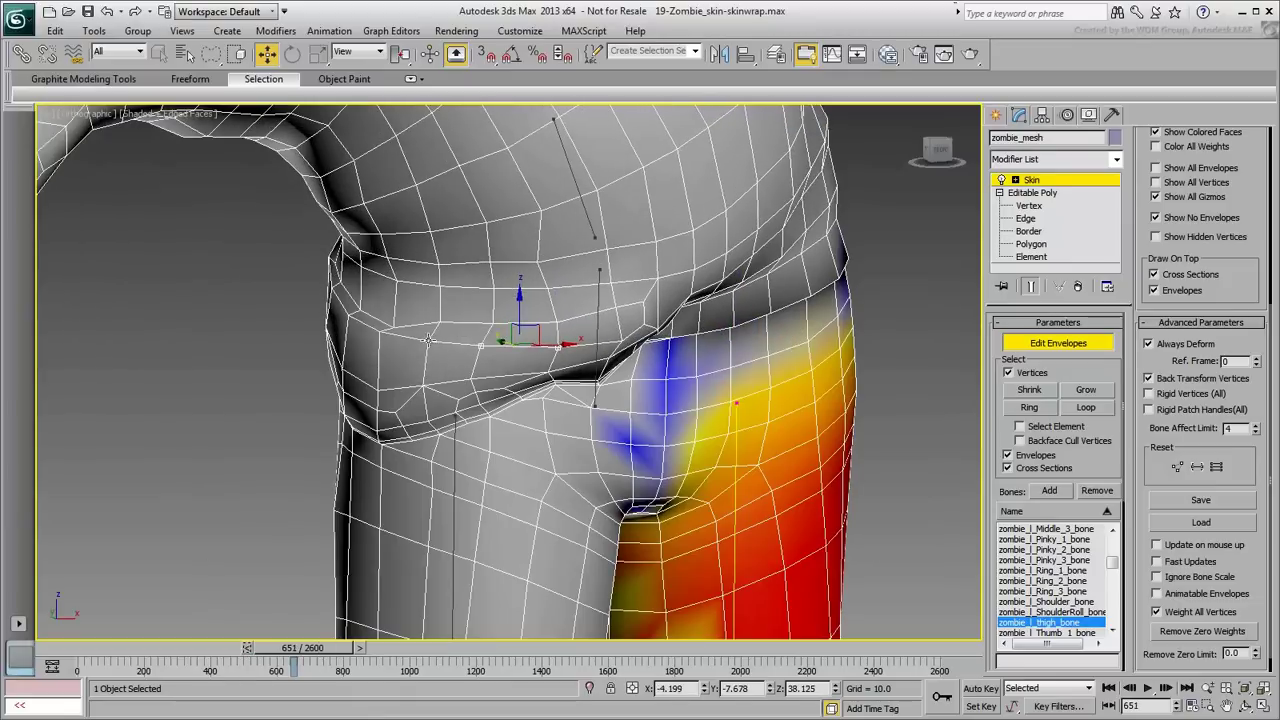
ctrl+click(428, 340)
ctrl+click(380, 333)
ctrl+click(346, 315)
ctrl+click(333, 290)
alt+middle_drag(333, 290, 440, 300)
ctrl+click(289, 307)
alt+middle_drag(660, 232, 553, 229)
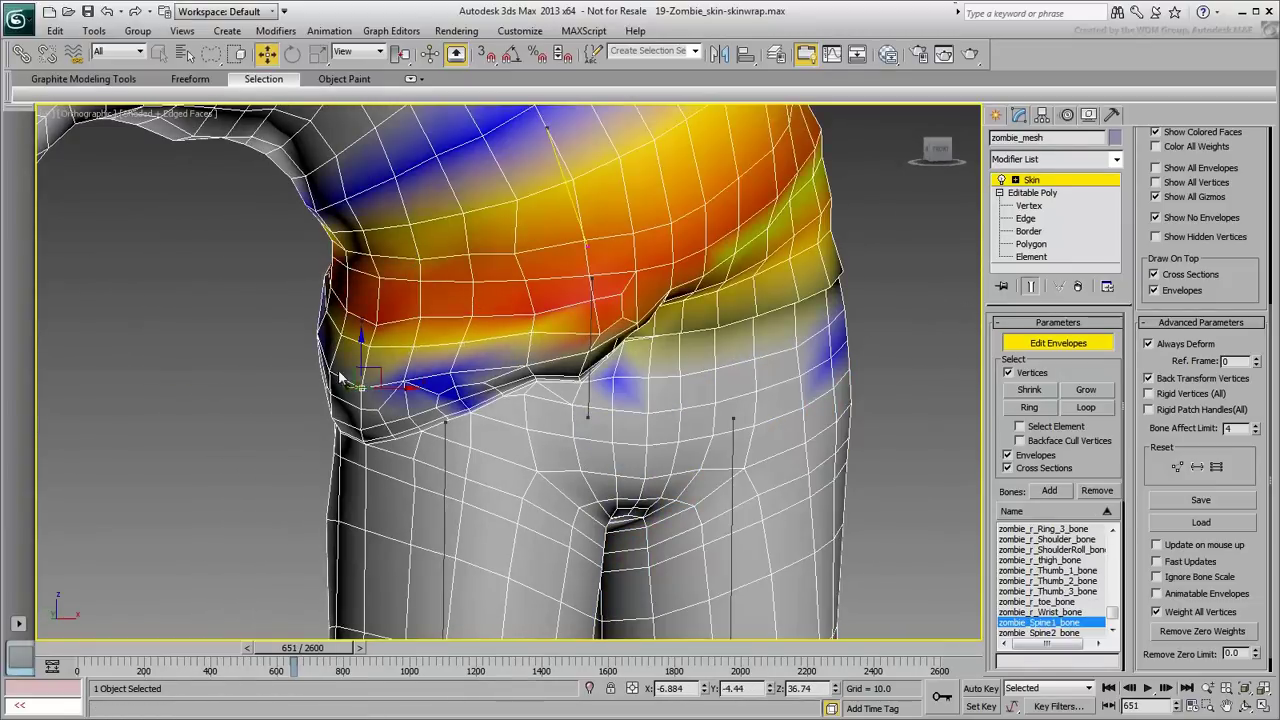
- Adjust the zombie_Spine1_bone weights of the vertices along the belly fold near the character's right side at frame 651
scroll(295, 630, down, 2)
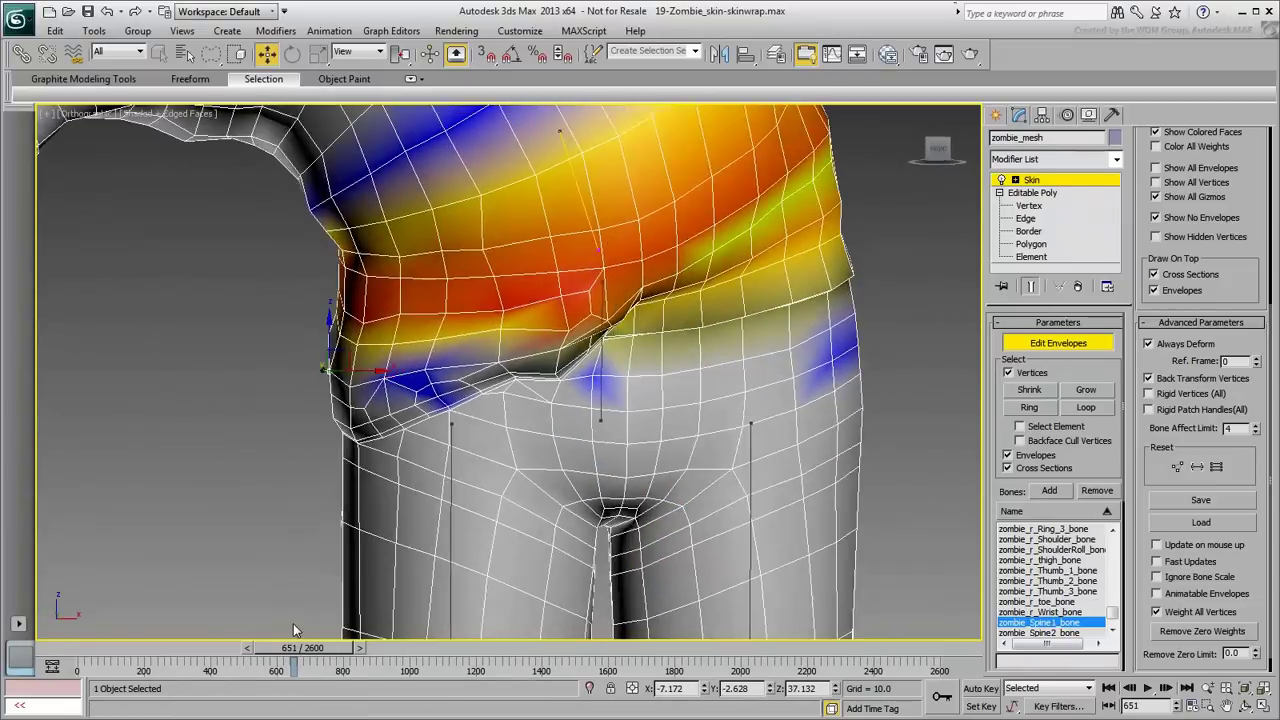
drag(303, 648, 307, 648)
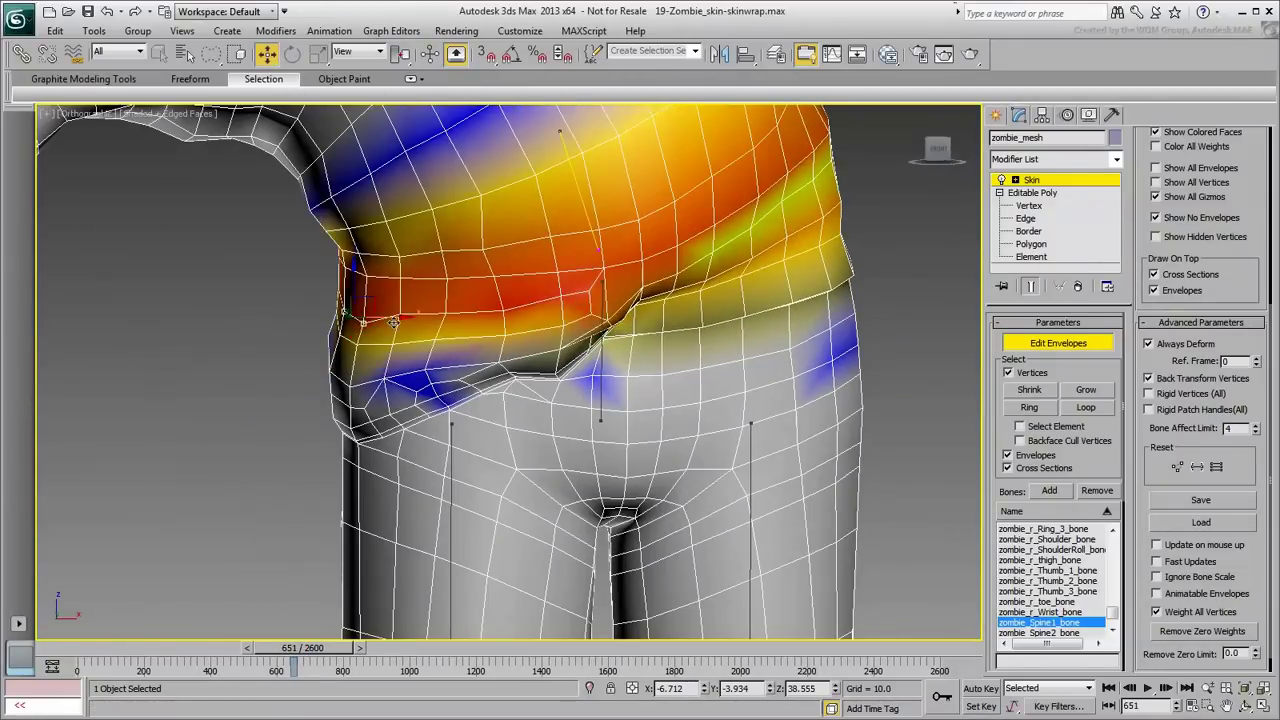
click(600, 402)
- At frame 659, refine the zombie_Spine1_bone vertex weights along the front of the belly fold to smooth the crease
drag(311, 650, 316, 650)
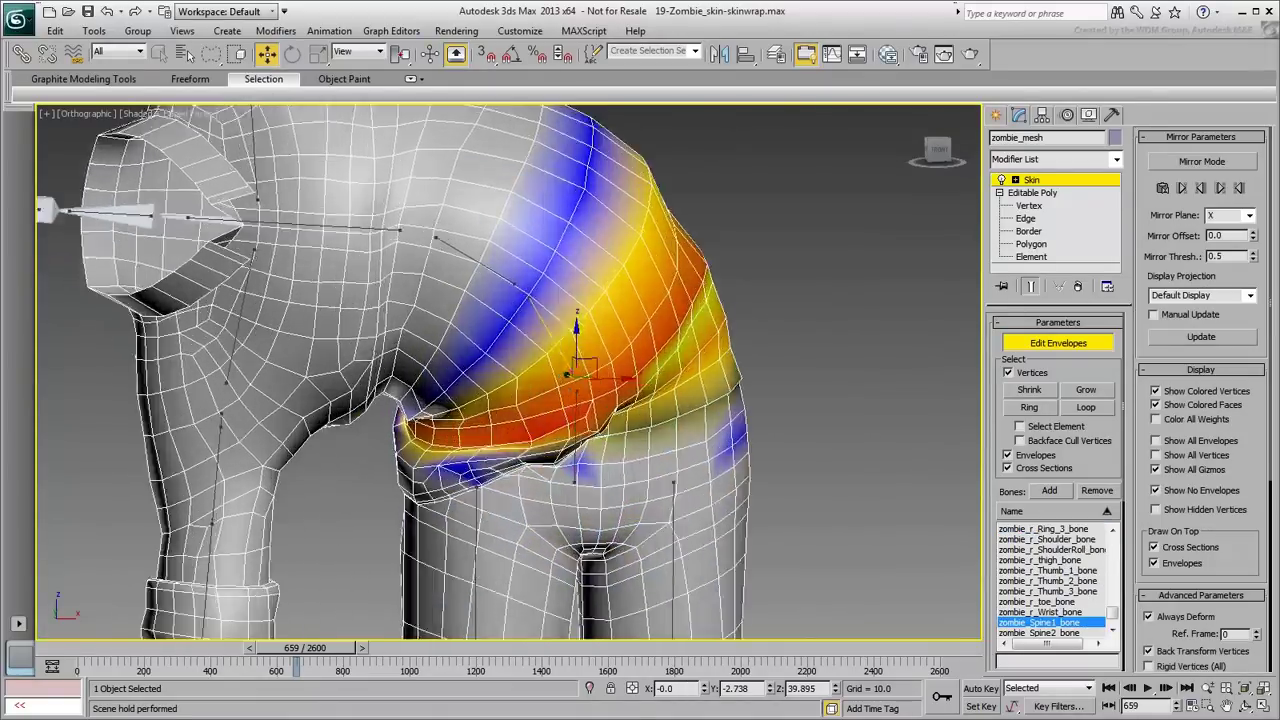
scroll(420, 360, up, 5)
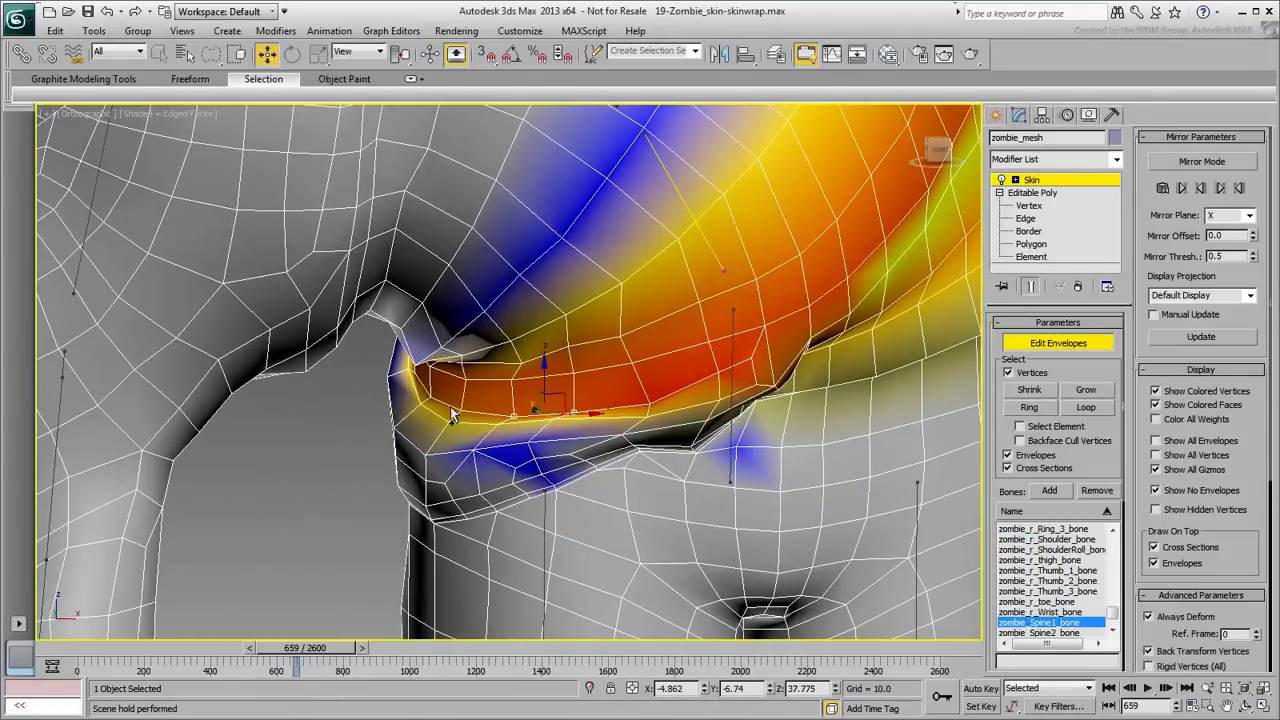
click(274, 428)
click(574, 402)
click(338, 487)
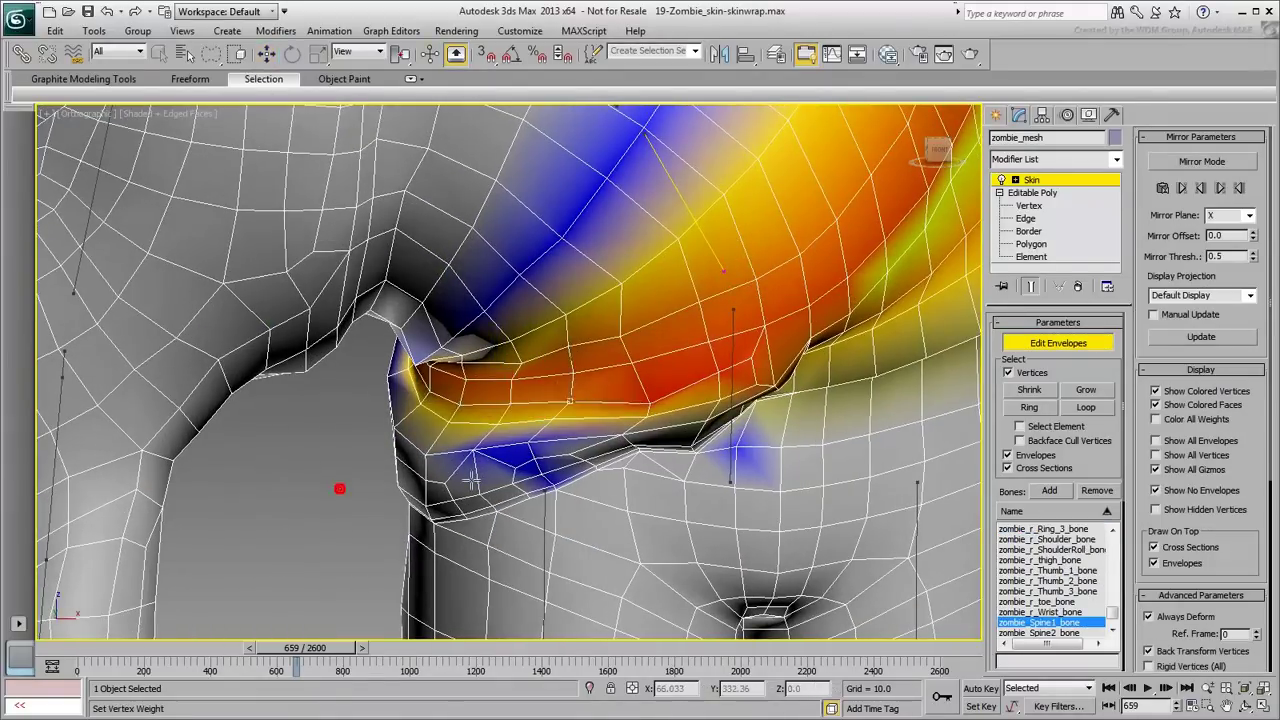
click(654, 399)
click(425, 471)
click(646, 417)
click(429, 476)
scroll(429, 476, down, 5)
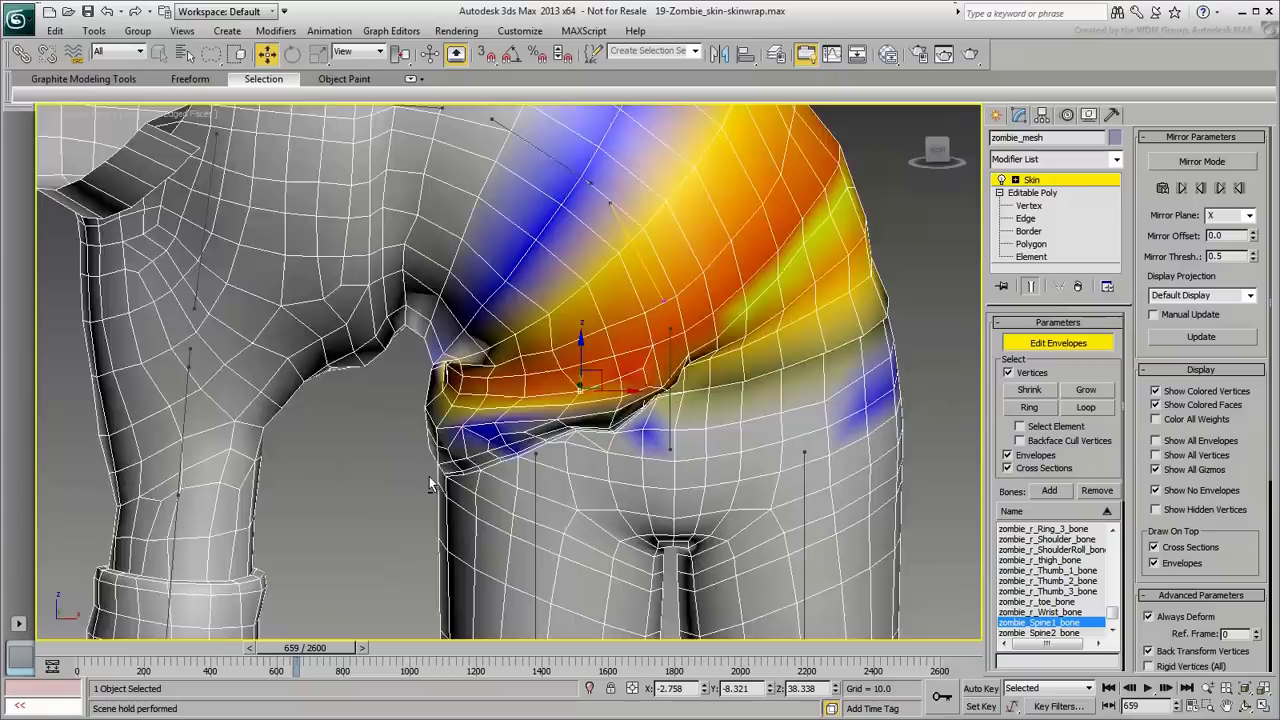
- Adjust the vertex weights at the outer end of the belly fold, on the character's right side
alt+middle_drag(429, 476, 385, 500)
drag(329, 646, 333, 648)
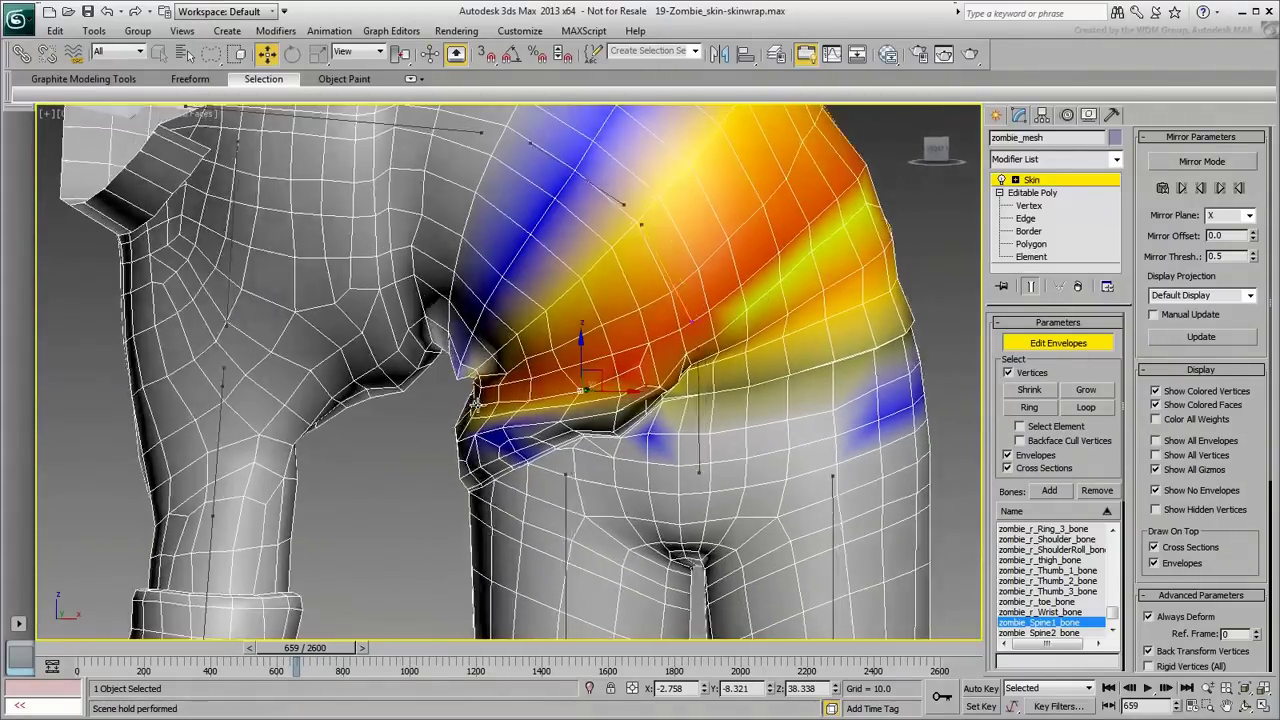
click(383, 482)
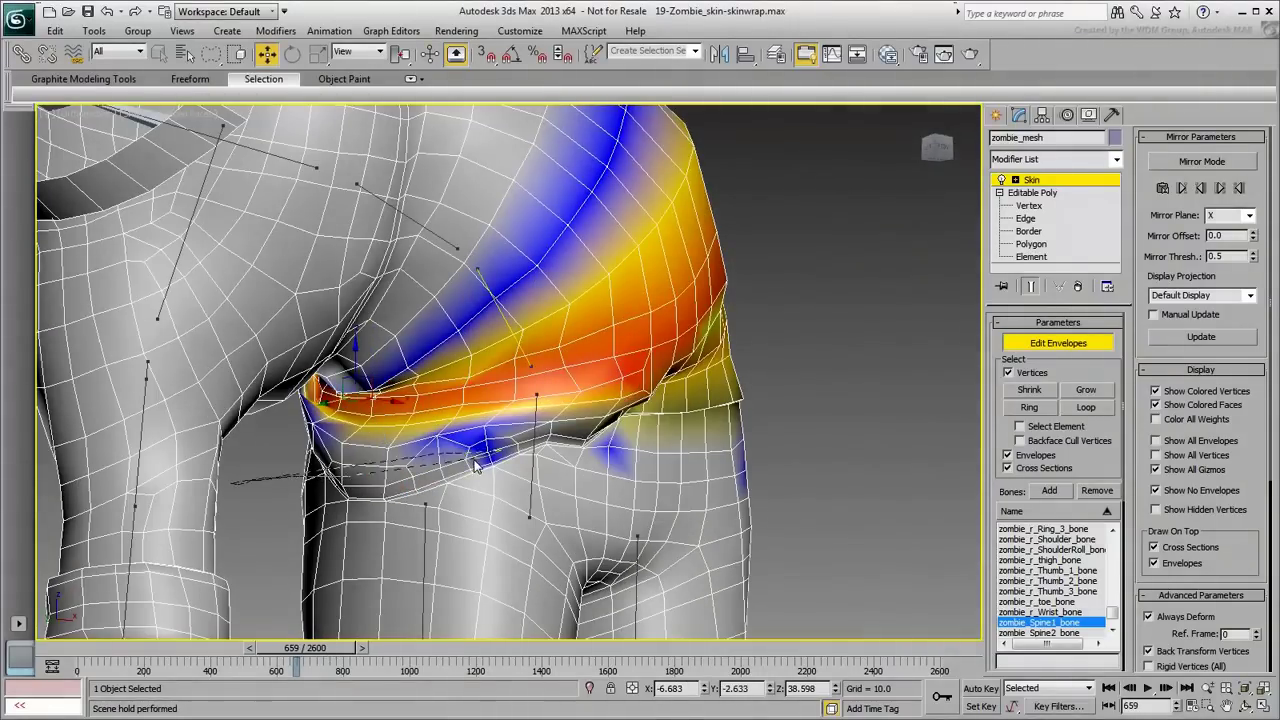
key(w)
click(814, 400)
- Correct the weights of neighbouring vertices inside the pinched crease just above the belly fold, on the character's right side
scroll(359, 401, up, 4)
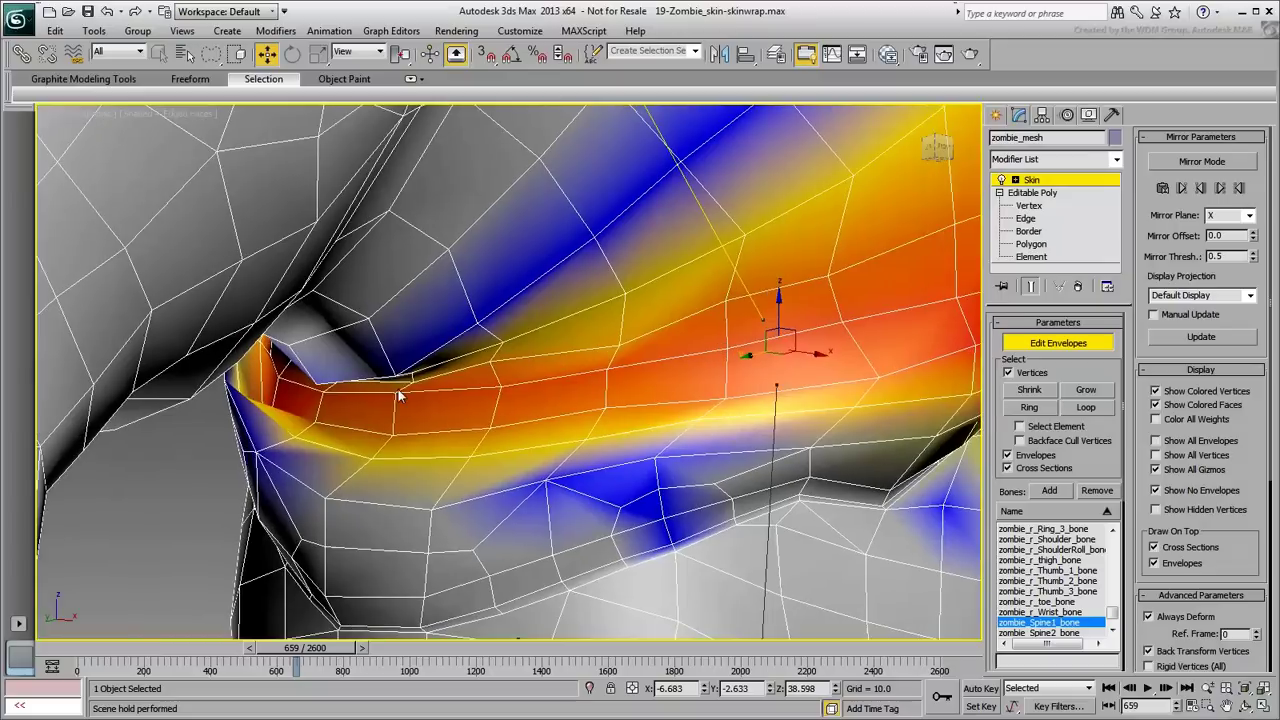
click(396, 392)
ctrl+click(323, 392)
key(b)
drag(376, 547, 367, 515)
click(414, 378)
ctrl+click(340, 386)
mouse_move(367, 480)
alt+middle_down()
mouse_move(380, 420)
mouse_move(387, 472)
alt+middle_up()
key(b)
right_click(387, 472)
- Adjust the weights of the row of vertices along the lower edge of the belly fold, below the pinched crease
scroll(387, 472, down, 5)
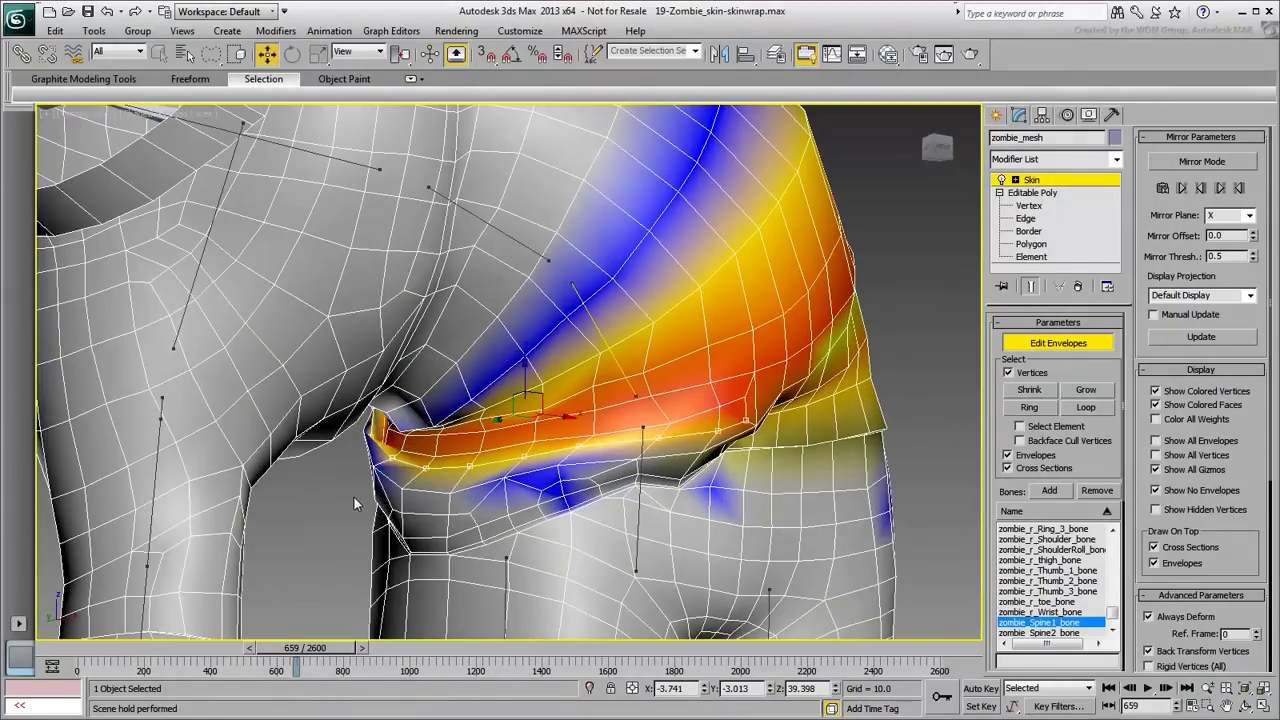
click(406, 464)
key(b)
click(420, 462)
key(b)
drag(385, 490, 370, 521)
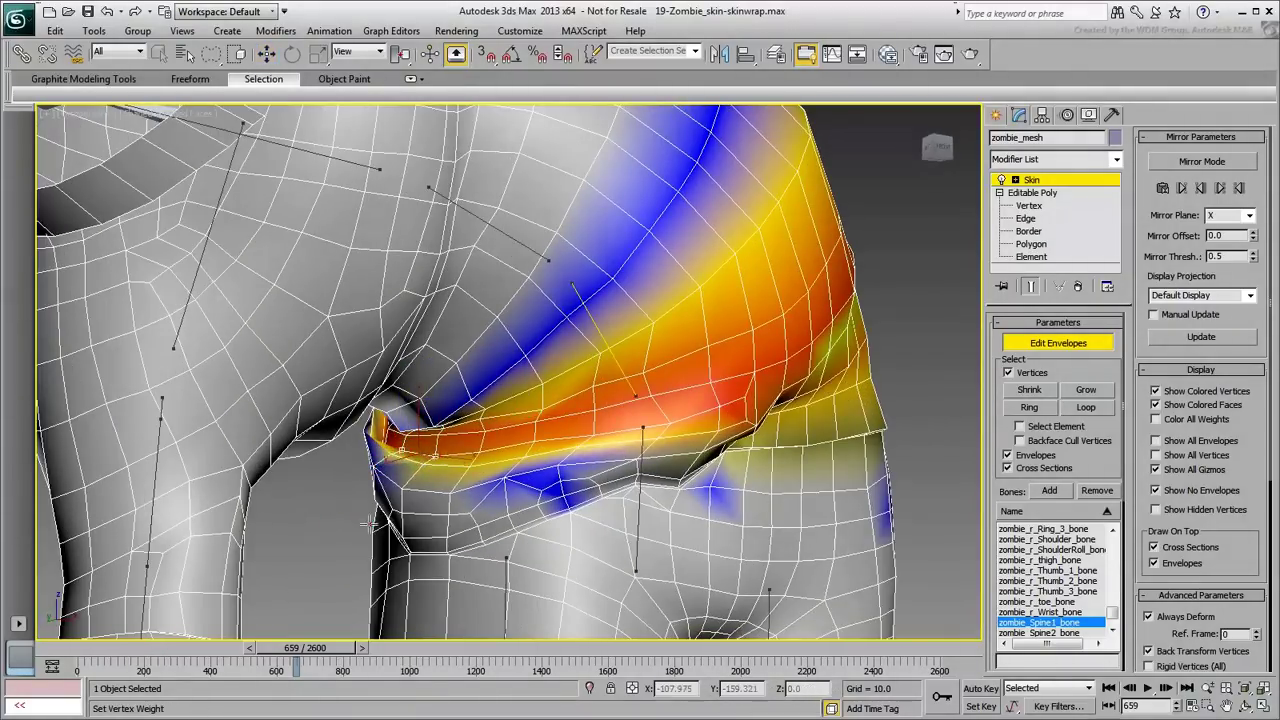
- At frame 664, select the vertices below the fold around the character's right hip and refine their weights
mouse_move(390, 440)
alt+middle_down()
mouse_move(420, 424)
mouse_move(400, 455)
alt+middle_up()
drag(318, 649, 321, 651)
alt+middle_drag(380, 560, 360, 520)
click(368, 464)
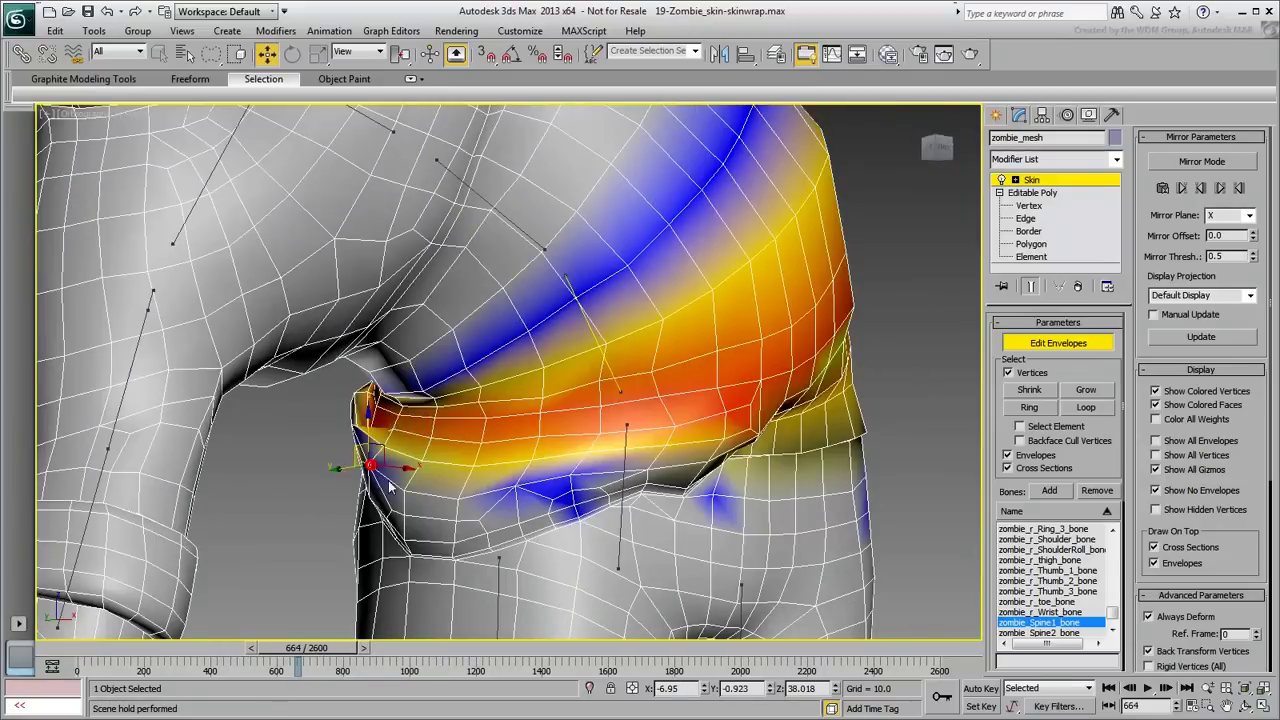
ctrl+click(404, 490)
ctrl+click(458, 498)
- Return the animation to frame 0 and exit envelope editing on zombie_mesh with the whole upper body in view
drag(340, 648, 120, 655)
scroll(309, 502, down, 7)
alt+middle_drag(311, 504, 332, 516)
scroll(332, 516, up, 3)
middle_drag(332, 516, 440, 455)
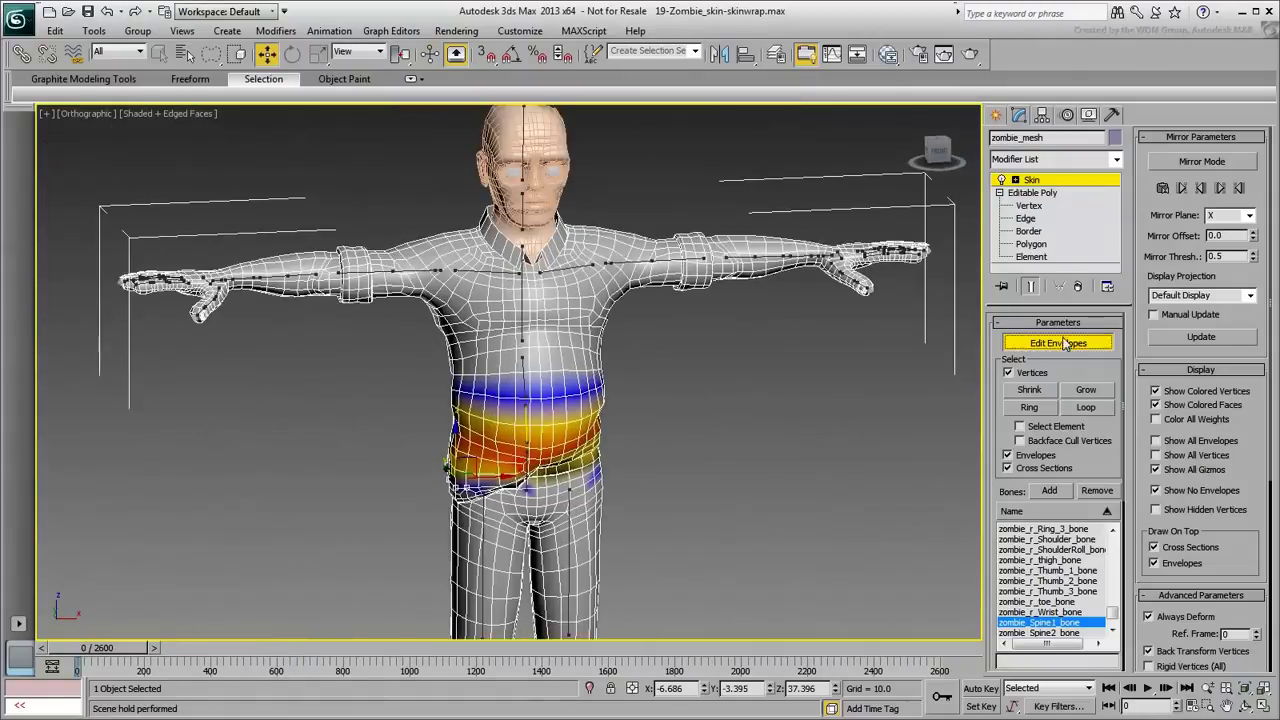
click(1061, 343)
mouse_move(97, 649)
mouse_down()
mouse_move(308, 650)
mouse_move(90, 650)
mouse_up()
key(w)
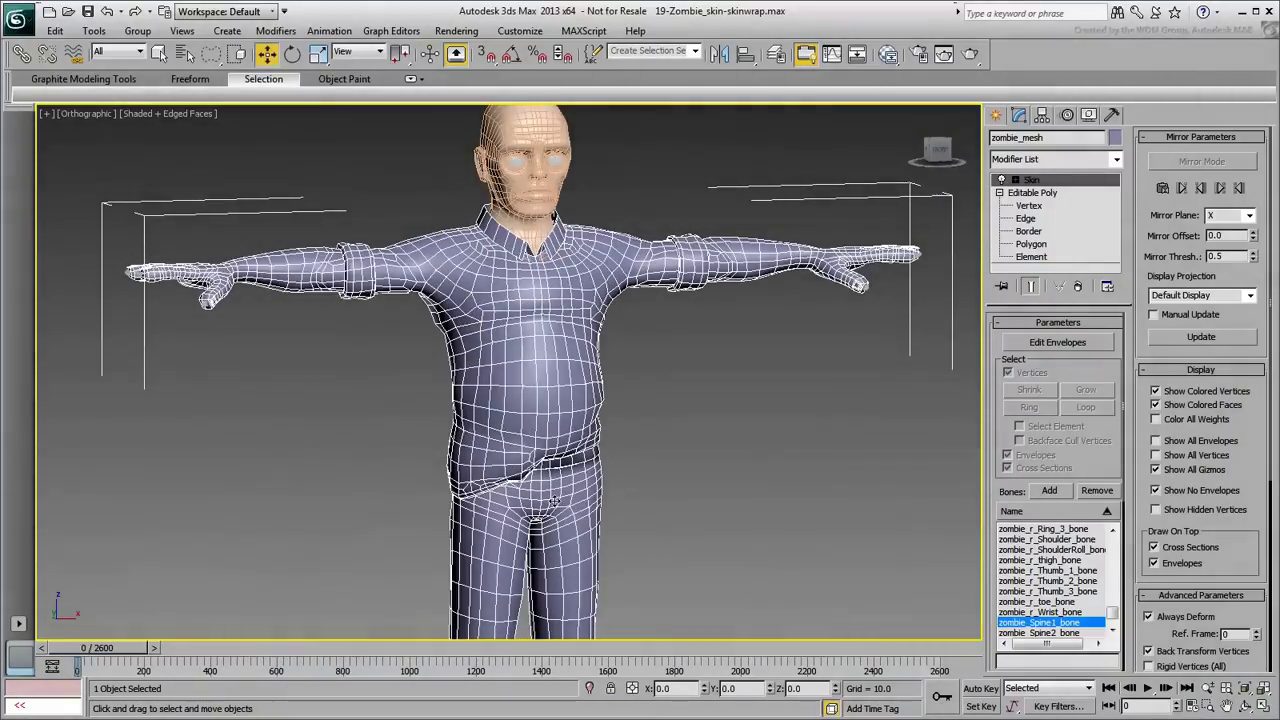